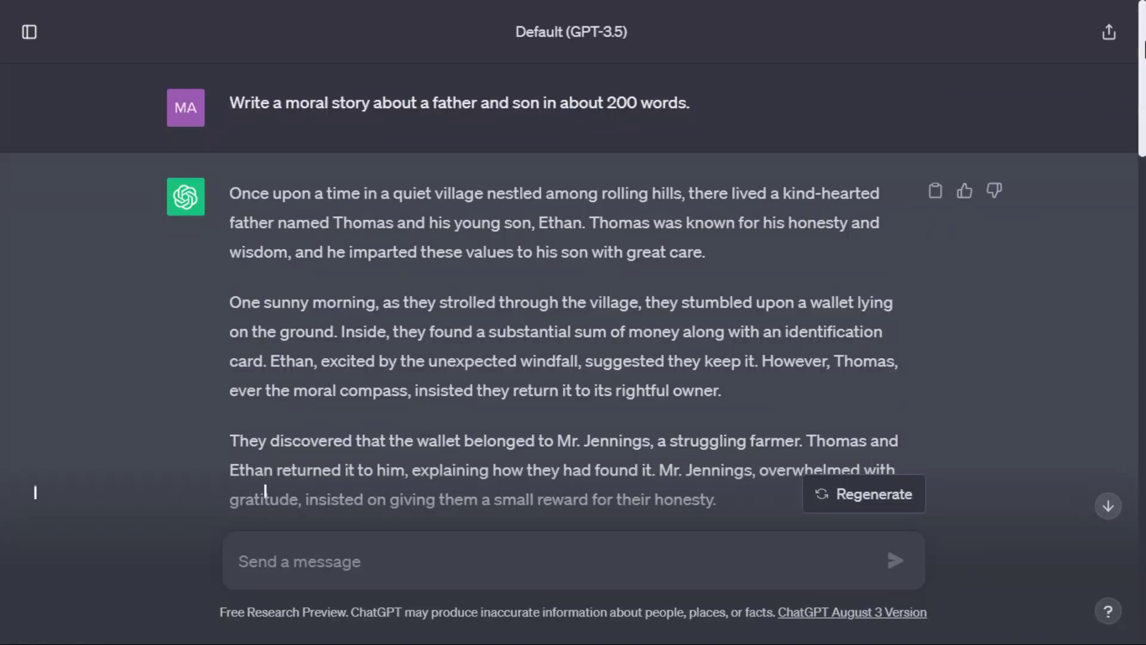
# Scroll through the father-and-son story and its ten scene-by-scene image ideas in ChatGPT
pyautogui.scroll(-3, 887, 543)
pyautogui.scroll(-5, 888, 544)
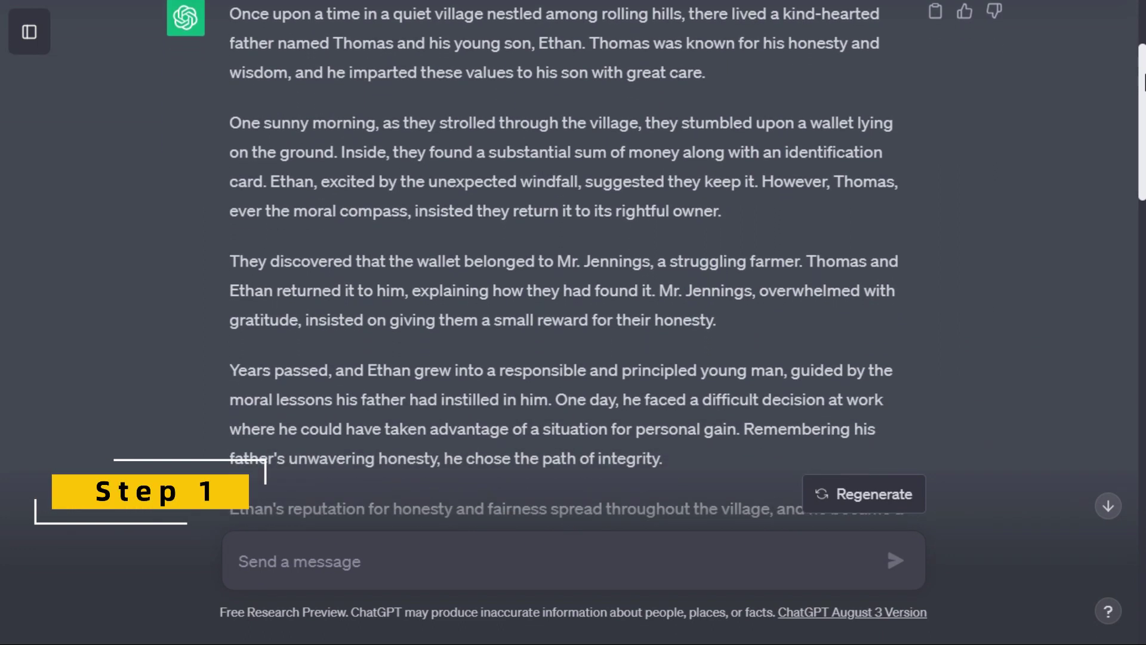
pyautogui.scroll(-5, 887, 543)
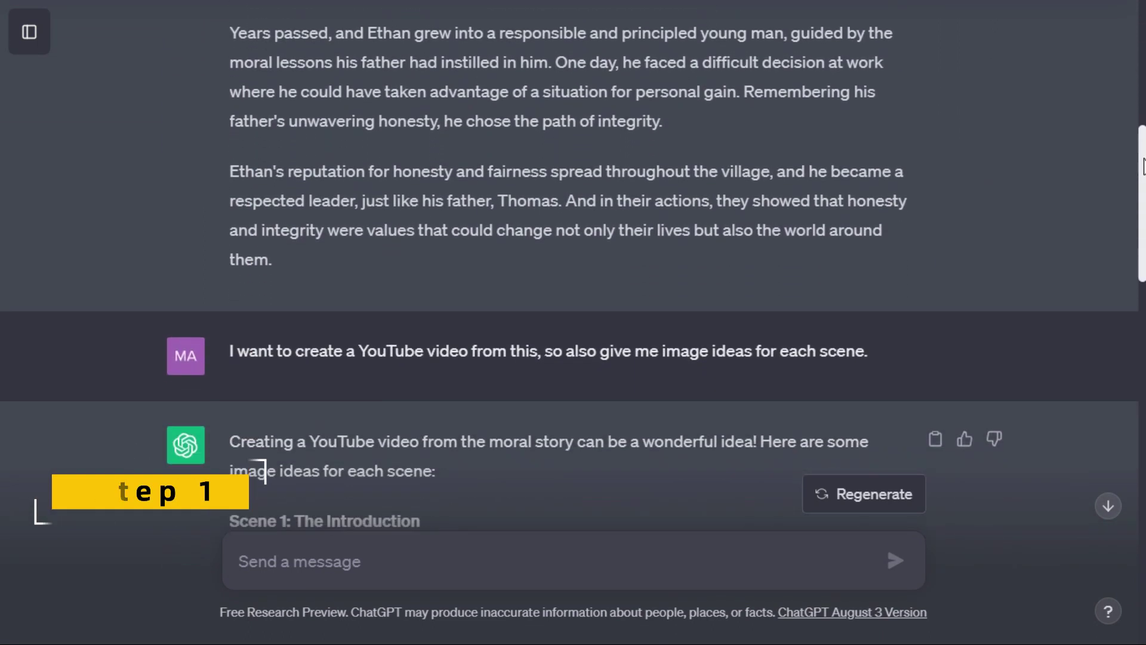
pyautogui.scroll(-6, 887, 543)
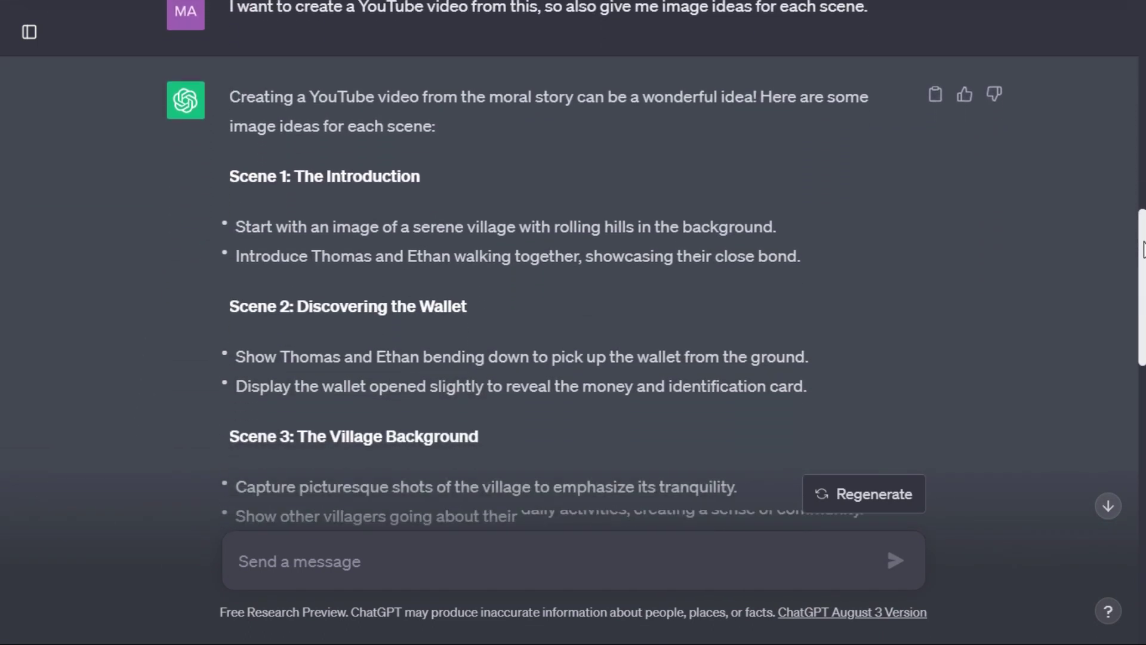
pyautogui.scroll(-6, 573, 263)
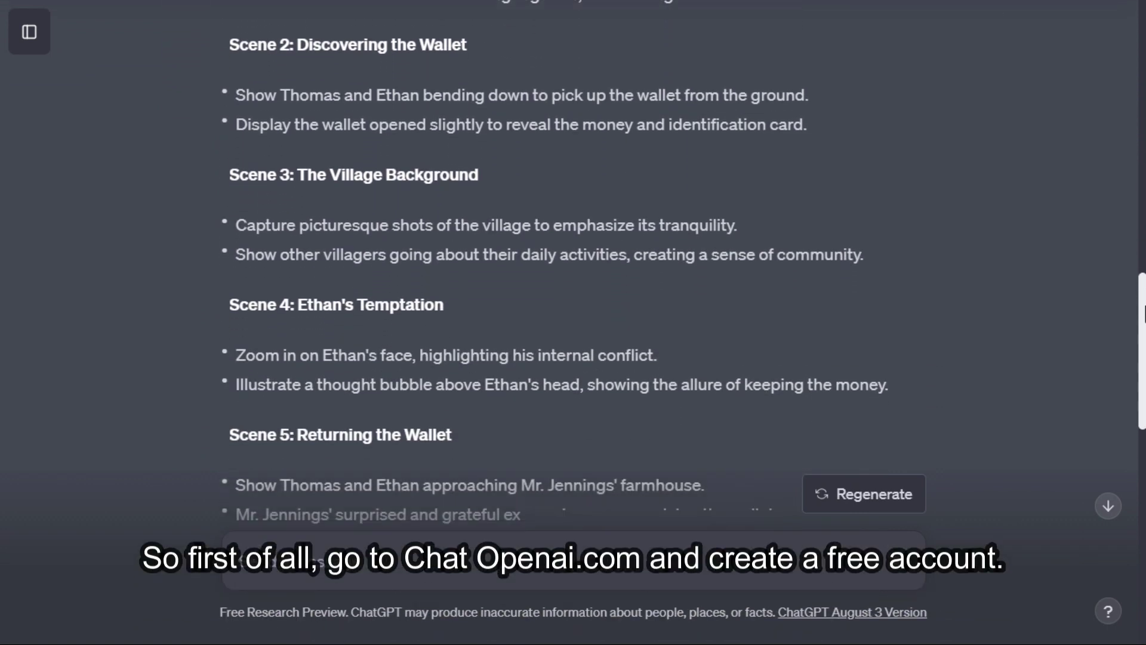
pyautogui.scroll(-6, 573, 263)
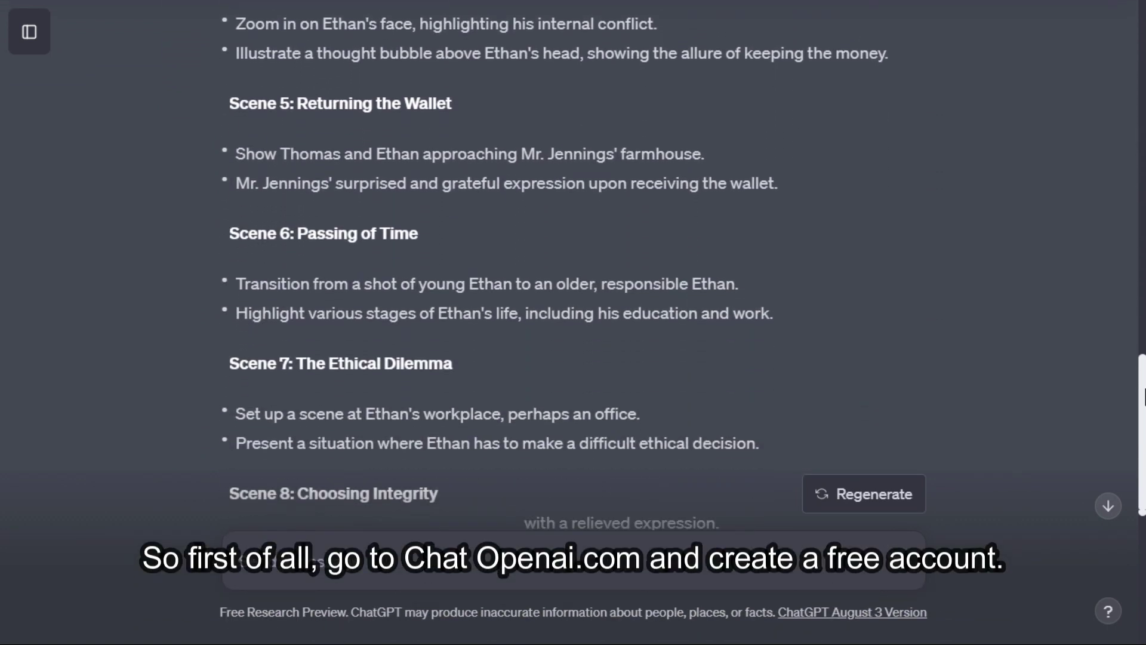
pyautogui.scroll(-3, 573, 263)
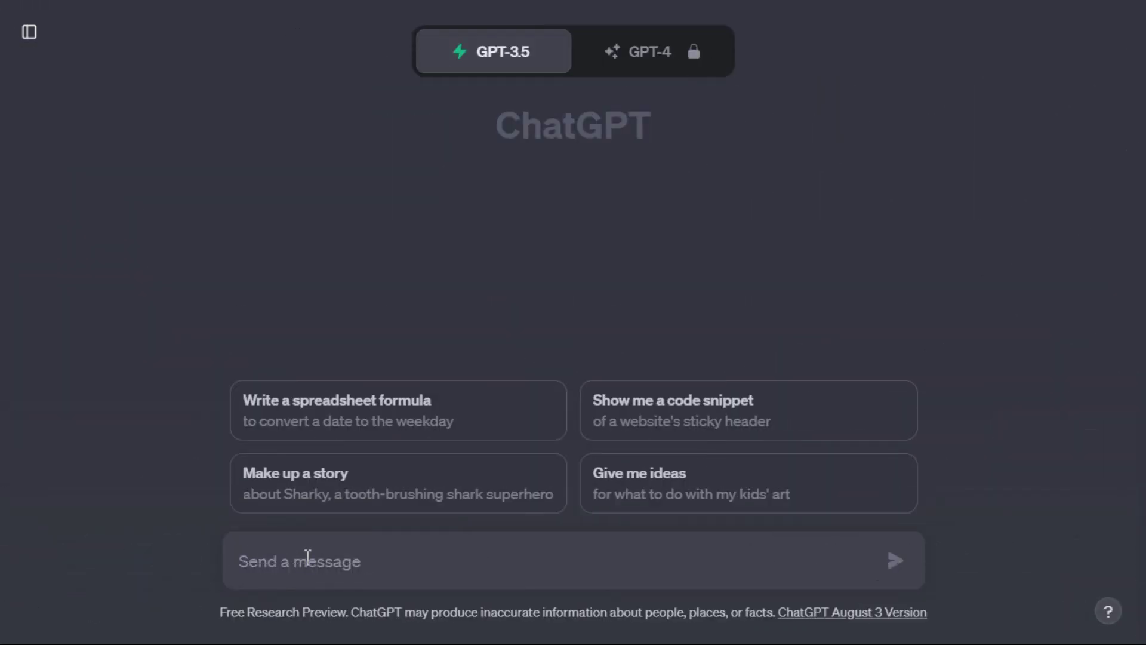
# Paste and send the request for a 200-word moral story about an honest young boy
pyautogui.write('Write a moral story about a young honest boy in about 200 words.')
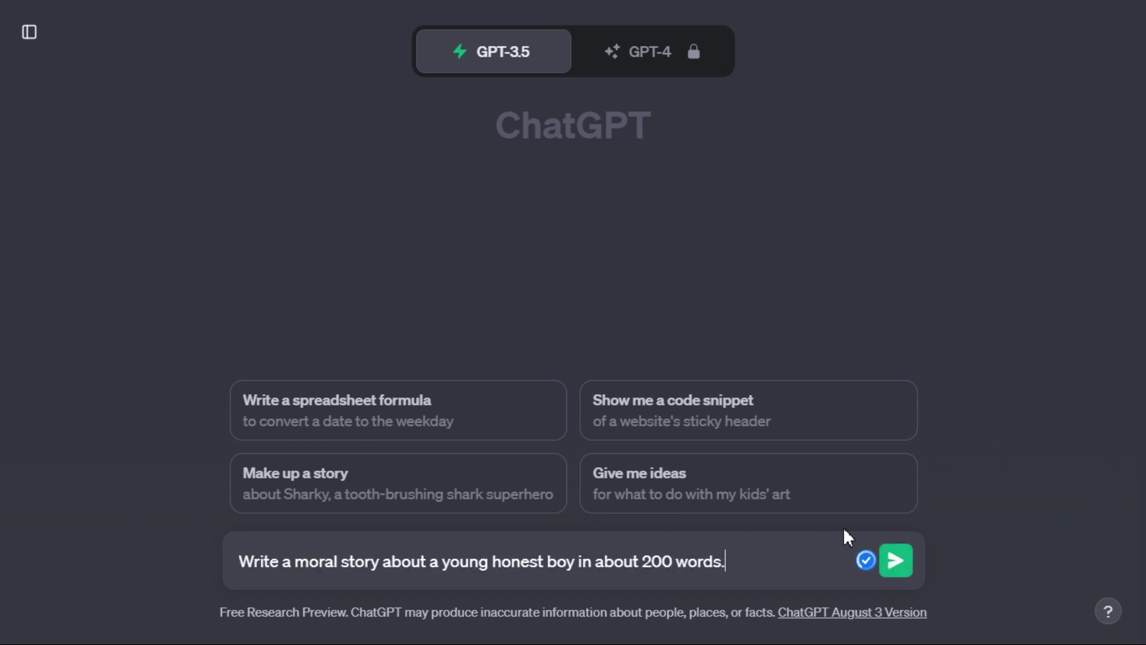
pyautogui.click(896, 560)
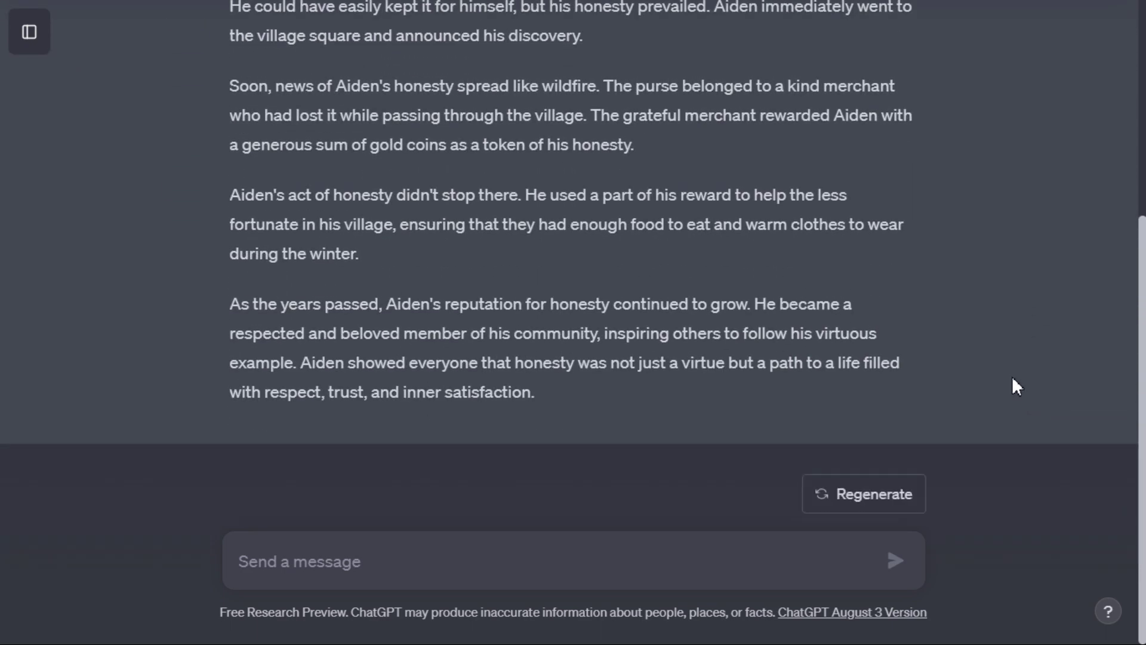
pyautogui.scroll(5, 941, 388)
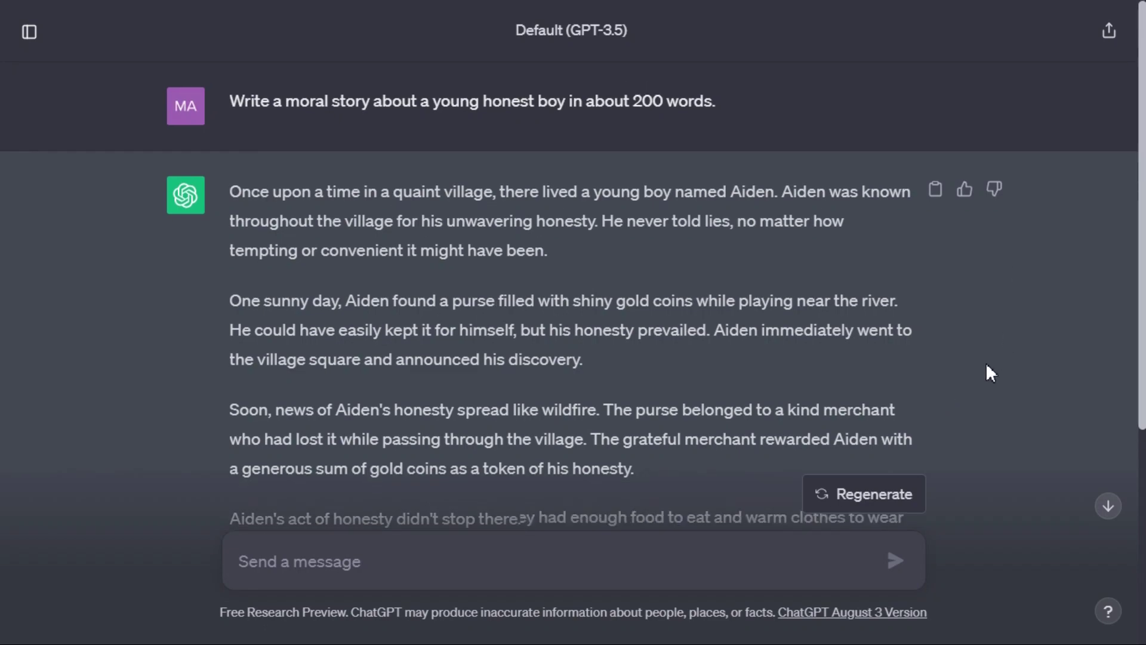
pyautogui.scroll(-5, 987, 363)
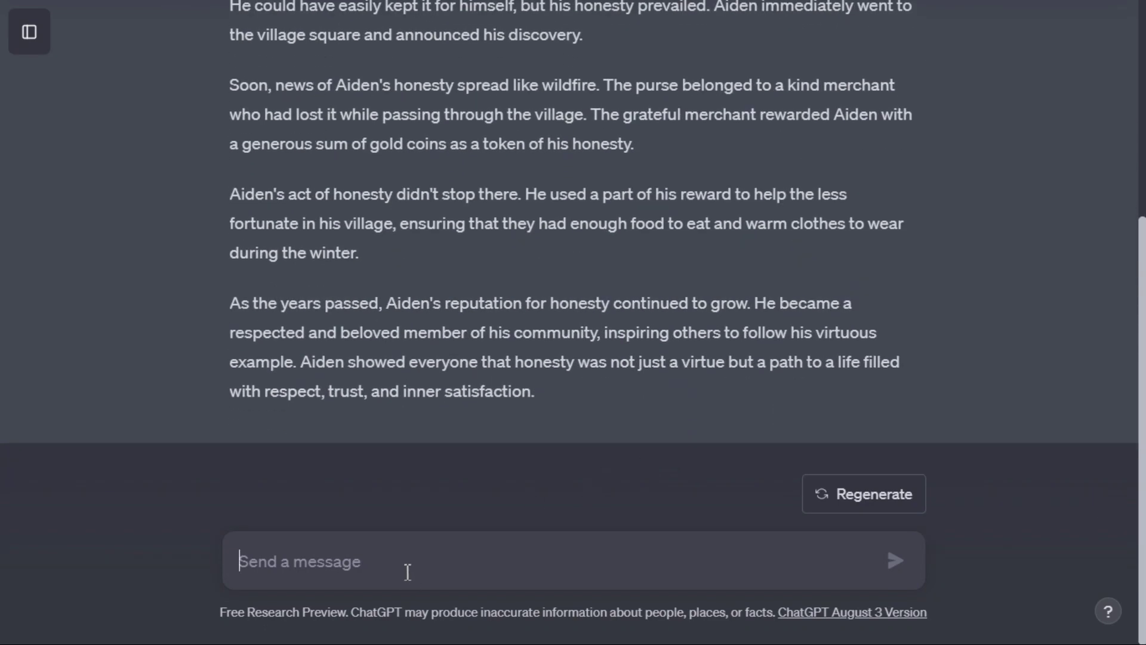
# Paste and send the request for image ideas for each of the story's scenes
pyautogui.write('I want to create a YouTube video from this, so also give me image ideas for each scene.')
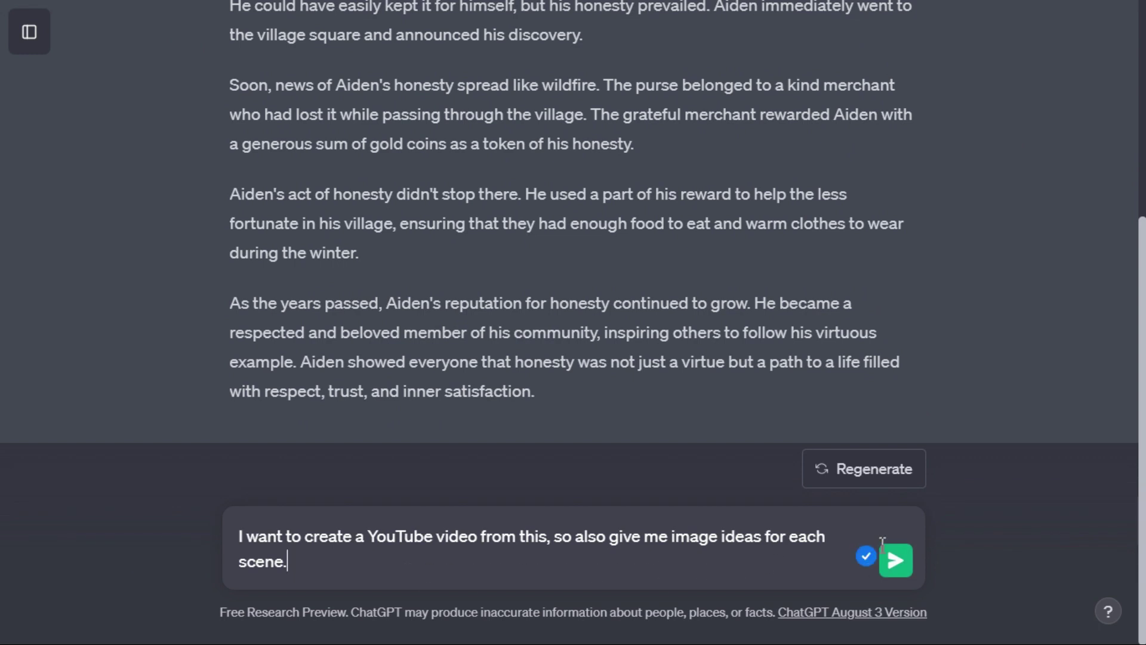
pyautogui.click(896, 560)
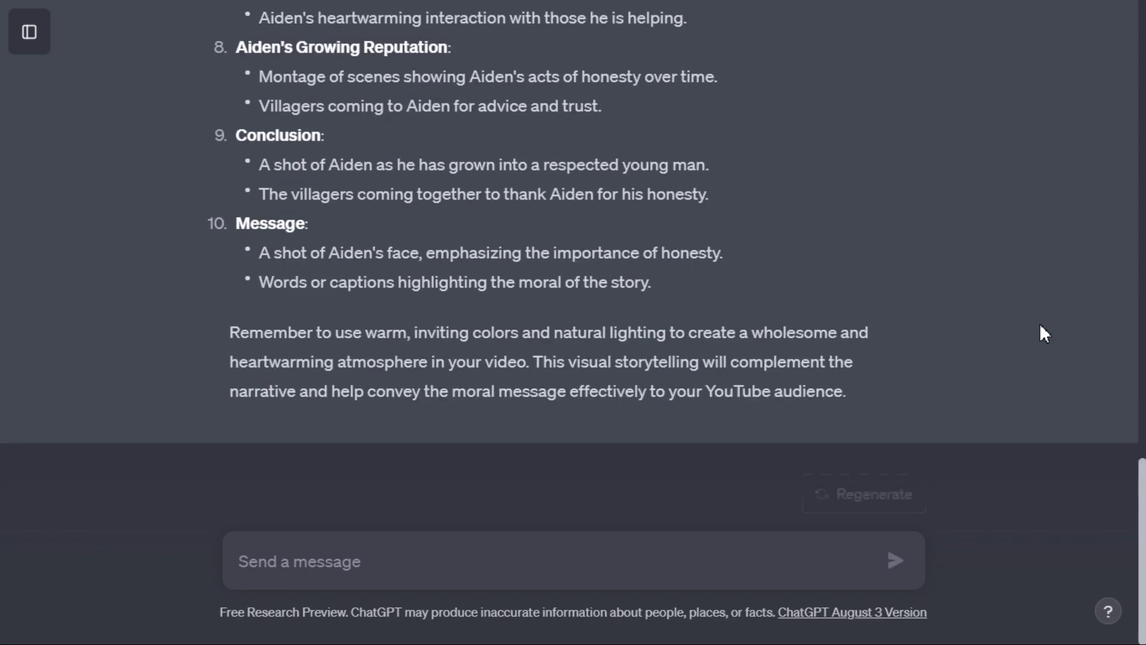
pyautogui.scroll(12, 1040, 323)
pyautogui.scroll(3, 1040, 333)
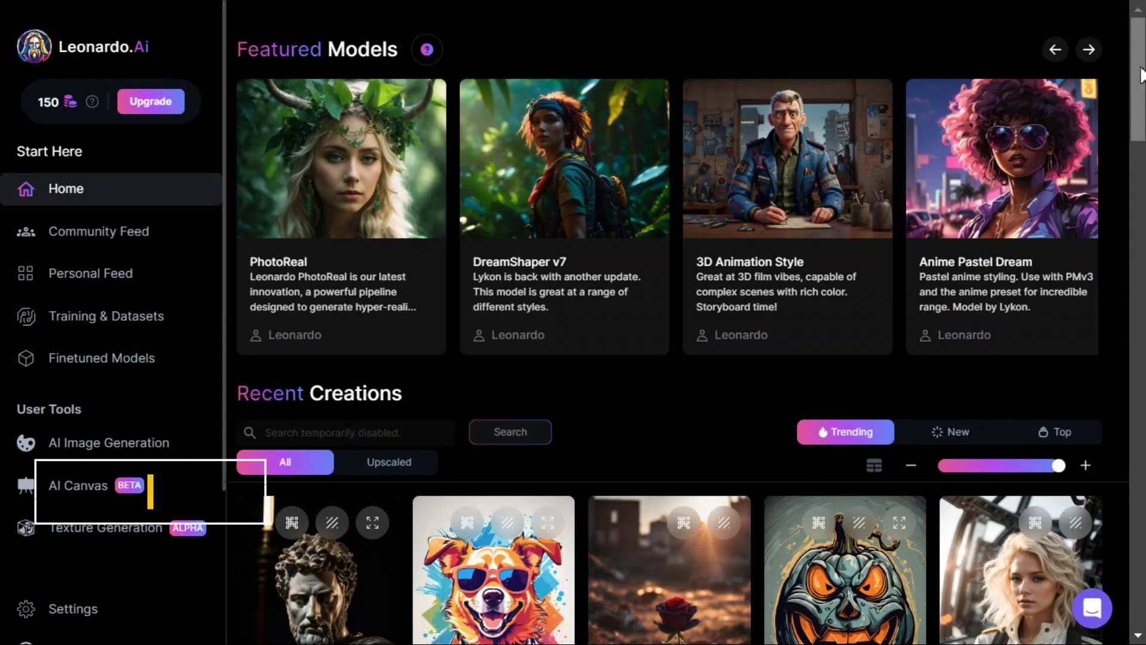
# Scroll down Leonardo.Ai's home page through the Recent Creations community gallery
pyautogui.scroll(-1, 1140, 76)
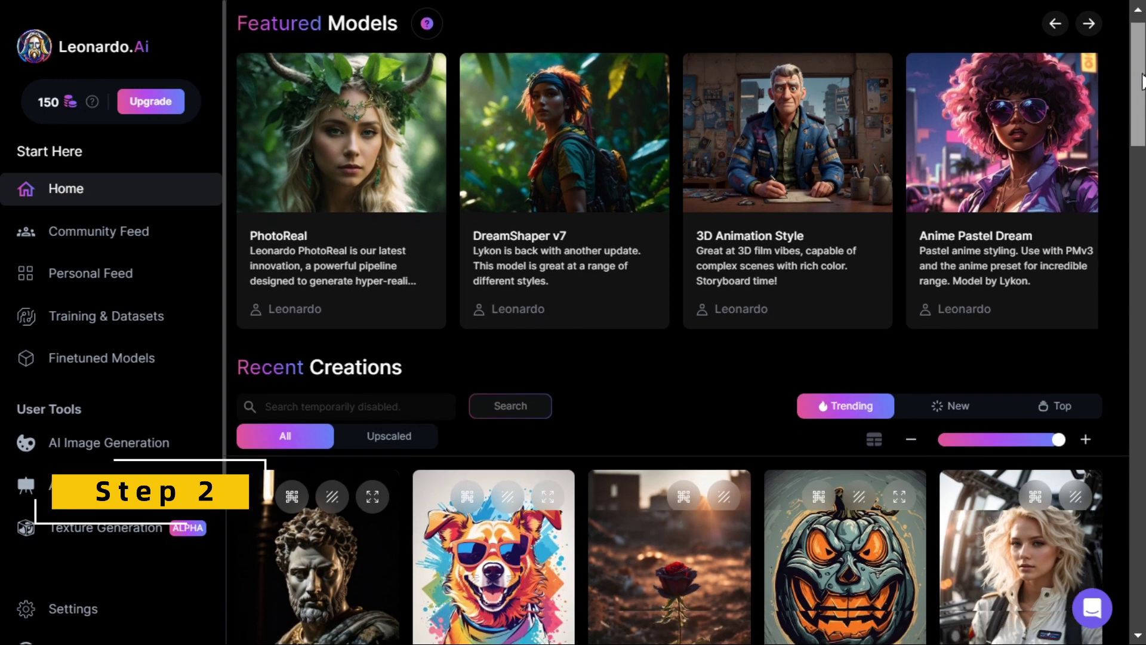
pyautogui.scroll(-3, 1142, 81)
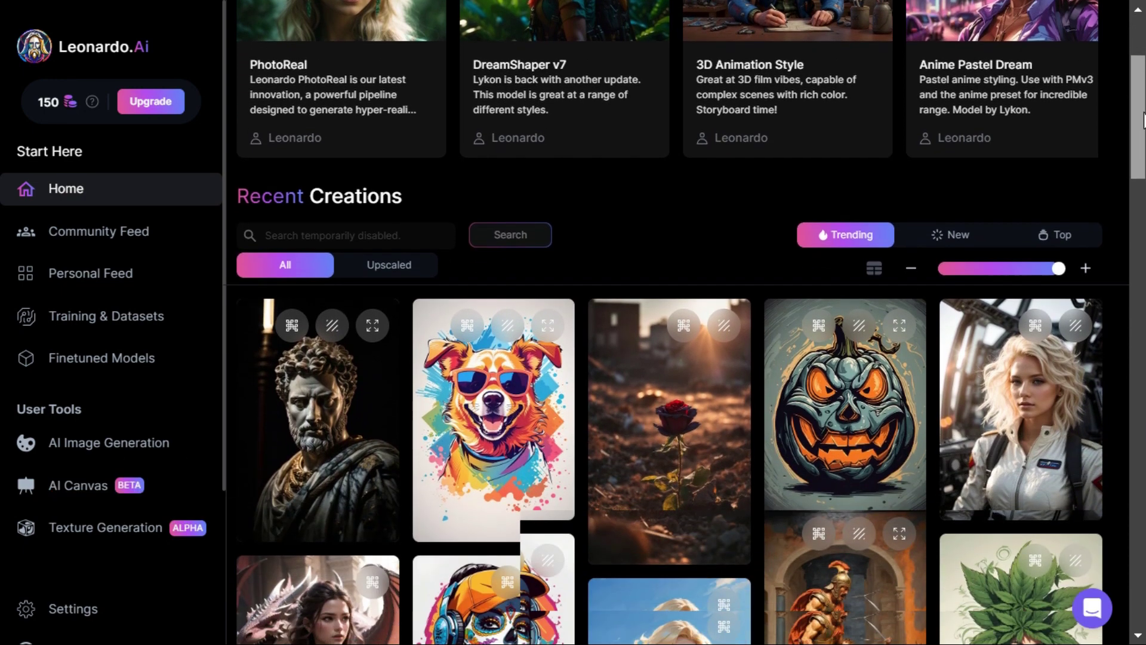
pyautogui.moveTo(1143, 119); pyautogui.dragTo(1145, 477)
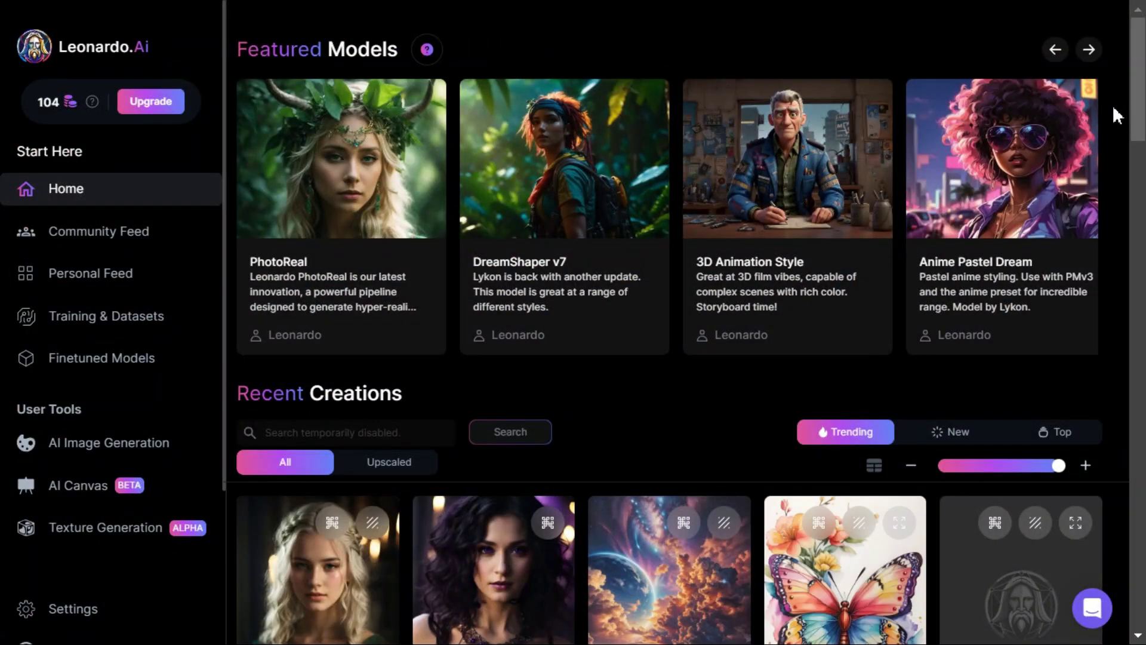
pyautogui.scroll(-7, 1144, 178)
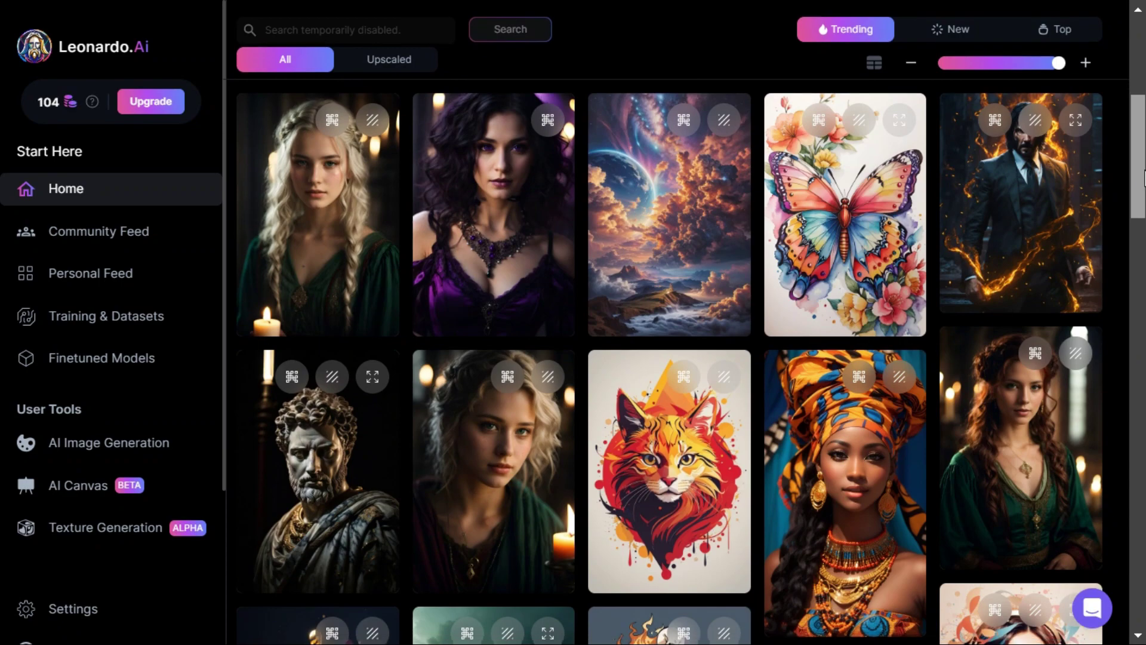
pyautogui.moveTo(1144, 178); pyautogui.dragTo(1144, 350)
pyautogui.scroll(-15, 257, 472)
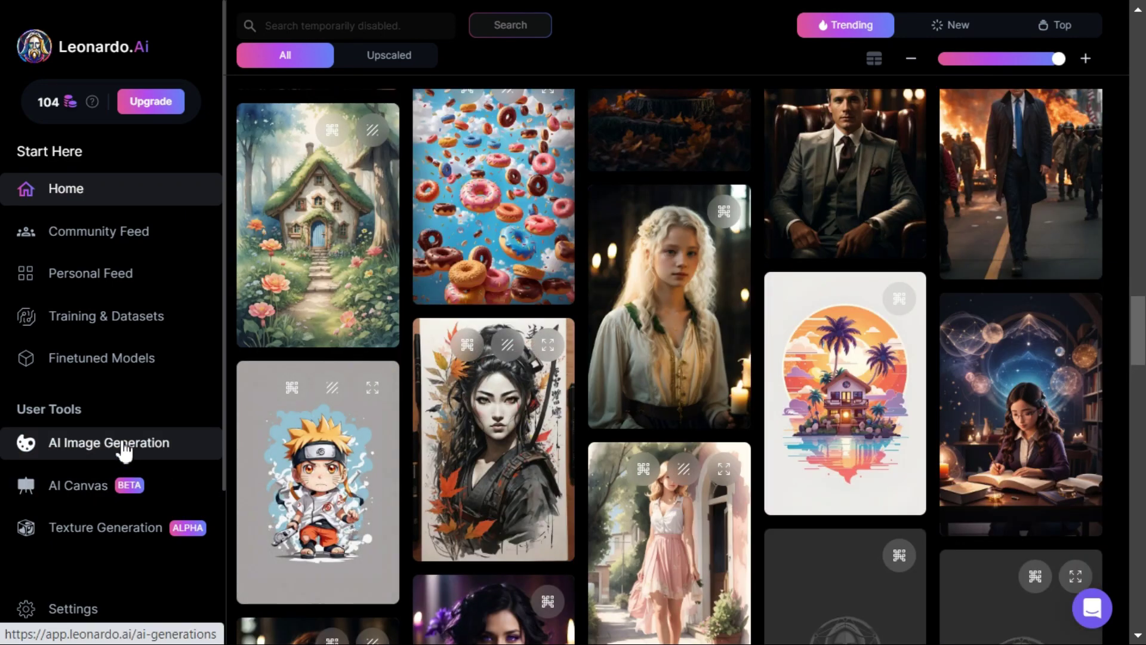
# Open AI Image Generation and keep the 16:9 aspect ratio
pyautogui.click(124, 445)
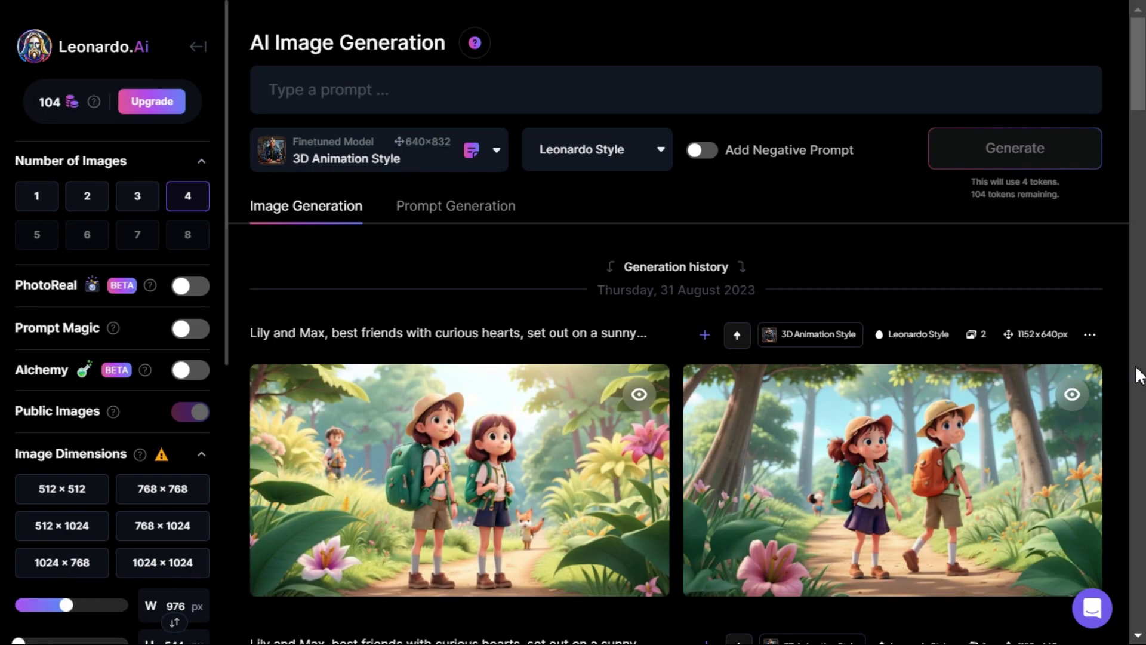
pyautogui.scroll(-5, 1139, 375)
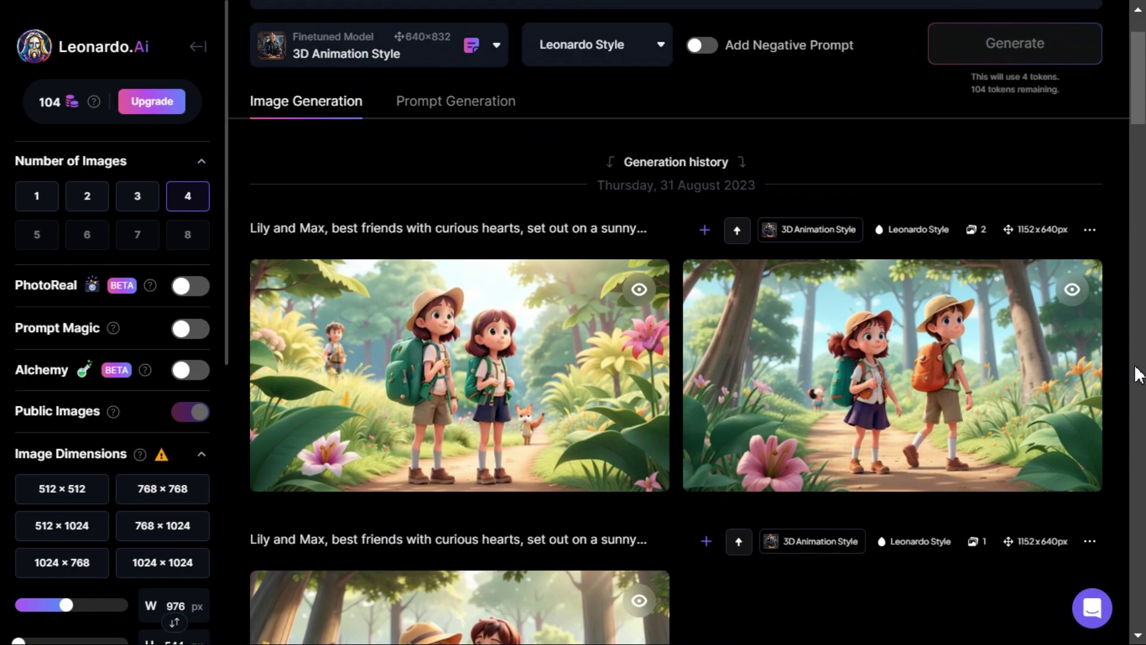
pyautogui.scroll(2, 1140, 375)
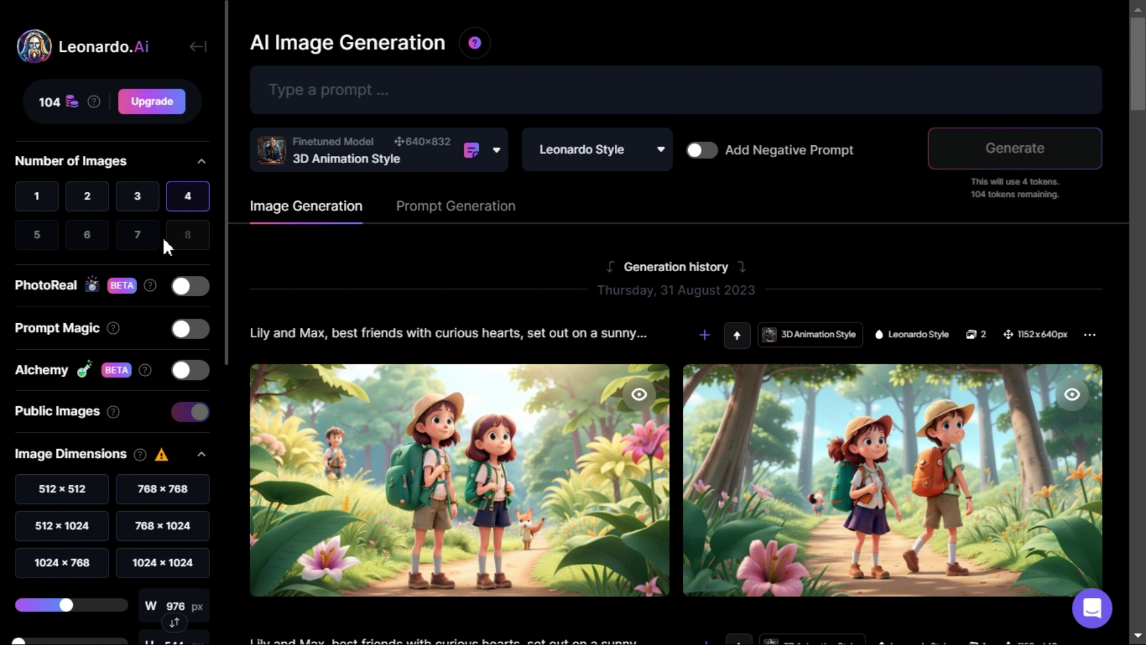
pyautogui.scroll(-5, 160, 290)
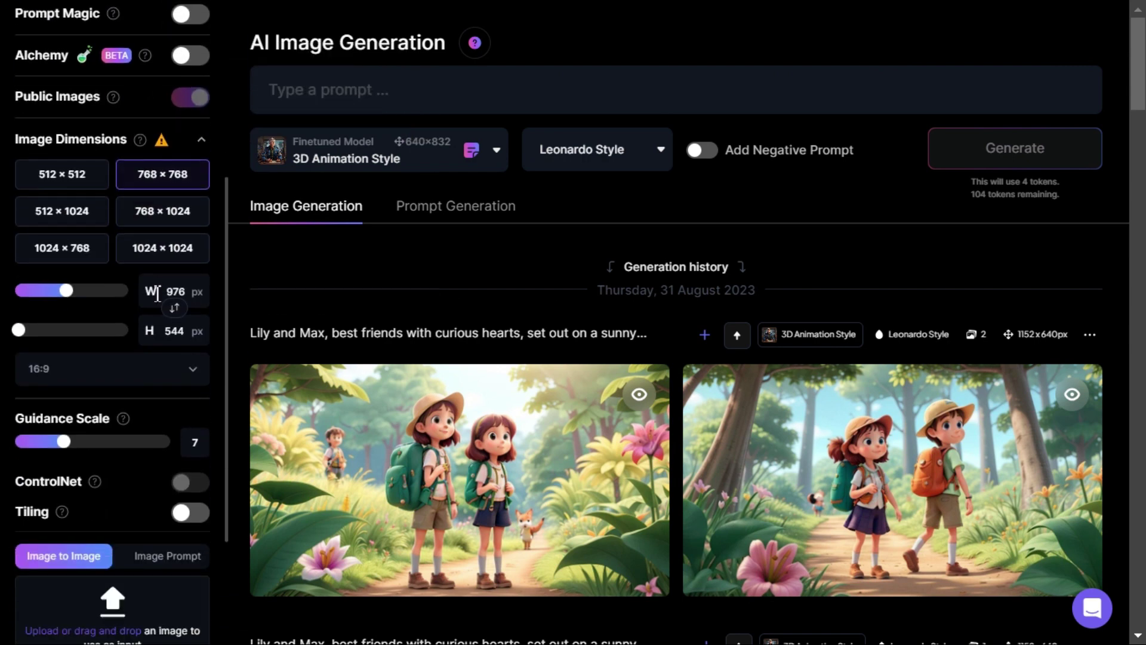
pyautogui.click(192, 379)
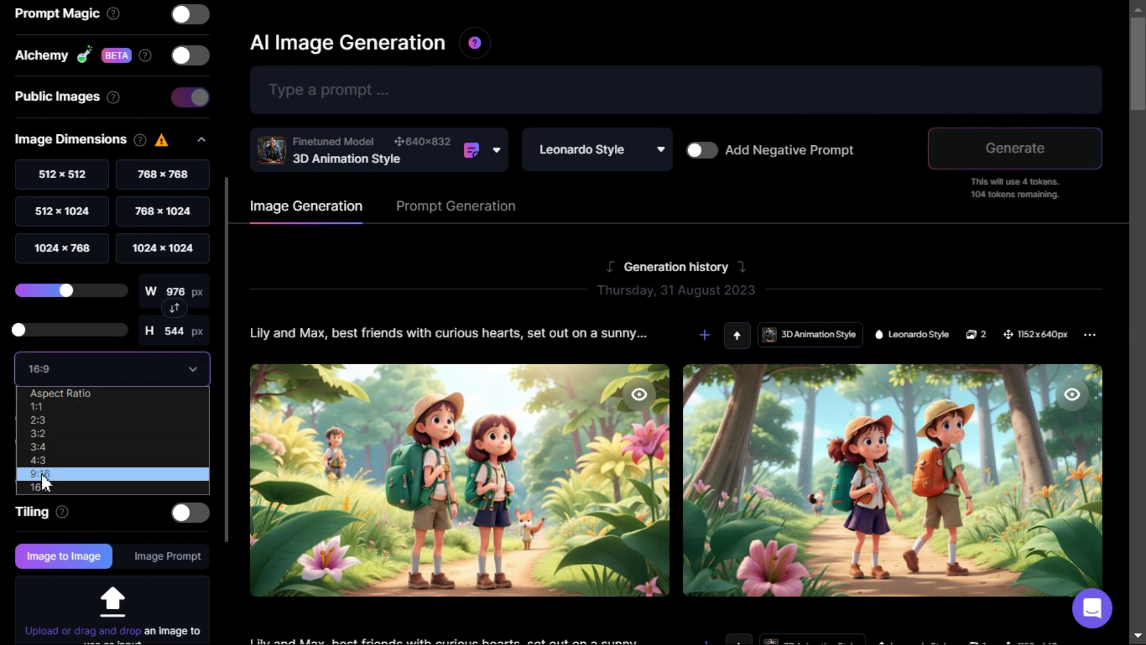
pyautogui.click(40, 489)
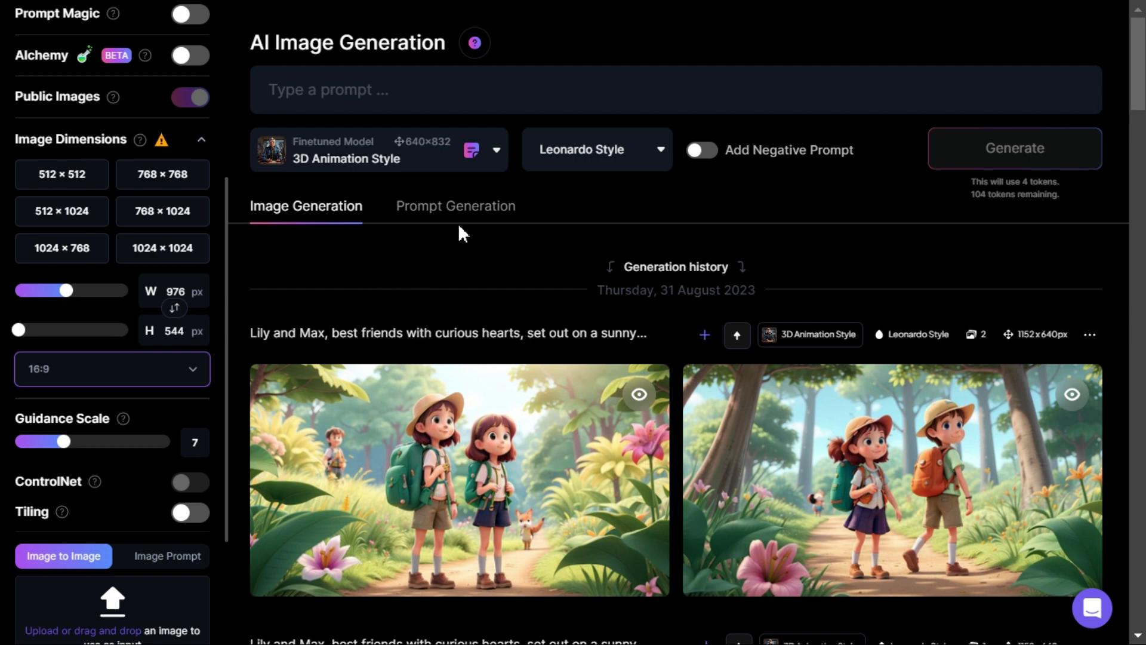
# Select 3D Animation Style as the finetuned model and focus the prompt box
pyautogui.click(497, 151)
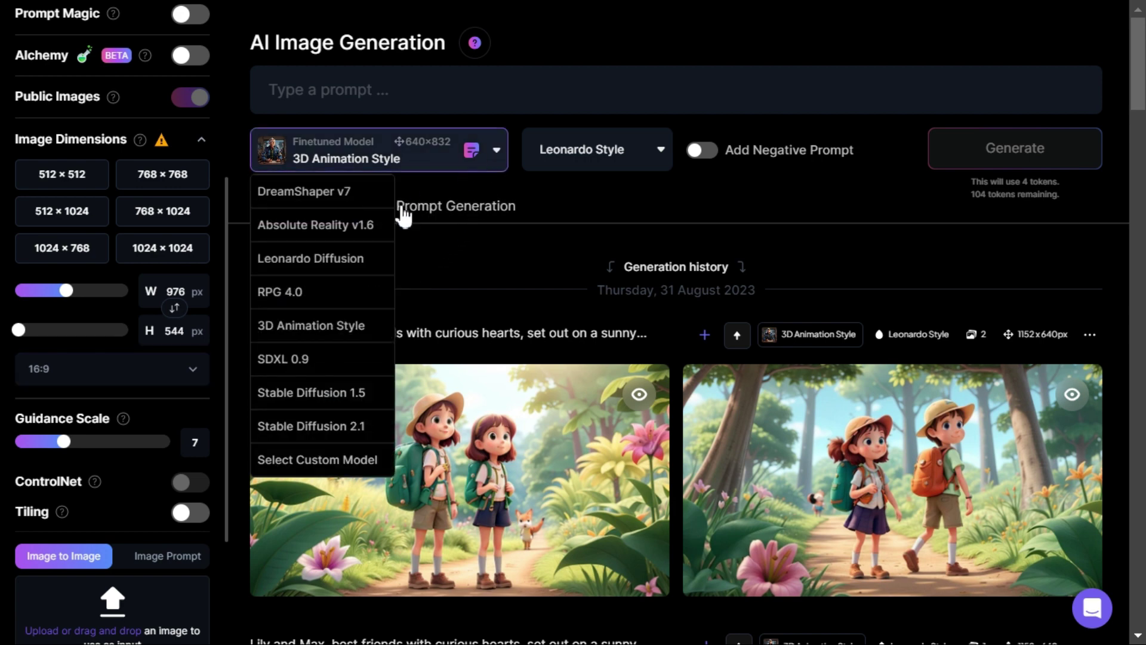
pyautogui.click(321, 327)
pyautogui.click(388, 93)
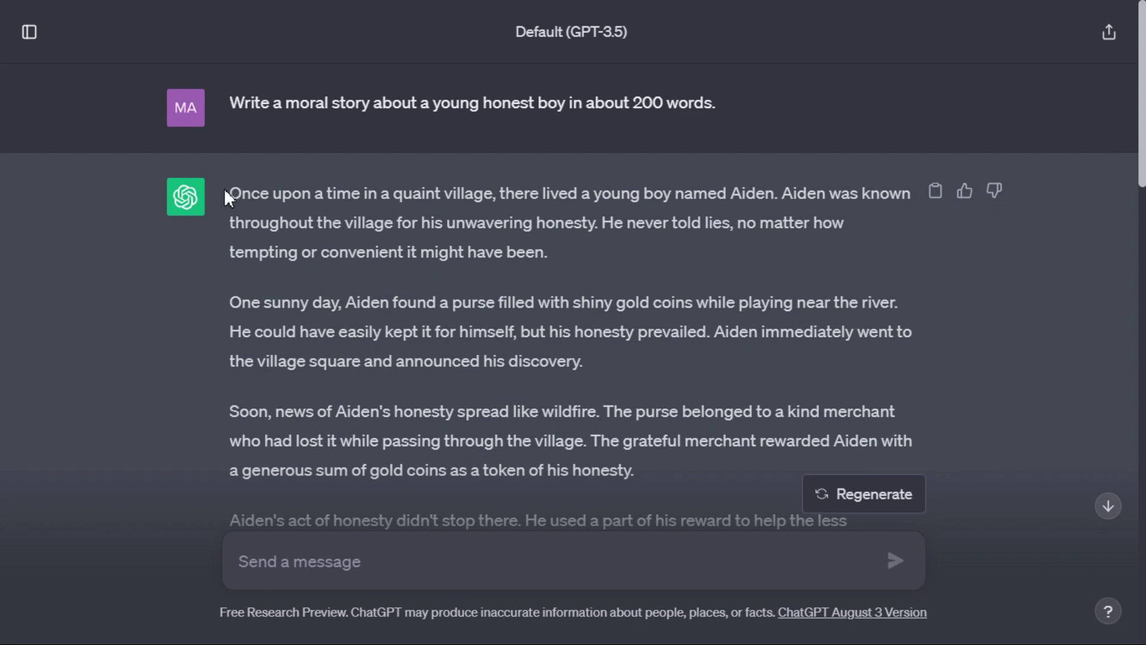
# Copy the story's opening sentences from ChatGPT into the Leonardo.Ai prompt
pyautogui.moveTo(227, 194); pyautogui.dragTo(596, 227)
pyautogui.rightClick(602, 226)
pyautogui.click(591, 227)
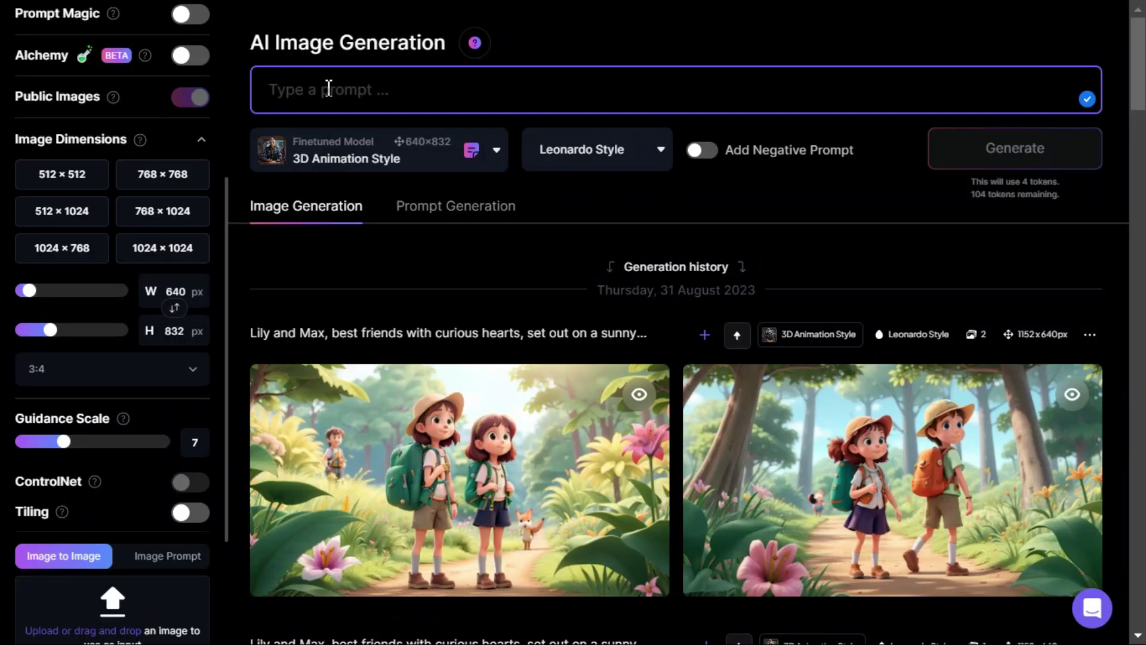
pyautogui.hotkey('ctrl', 'v')
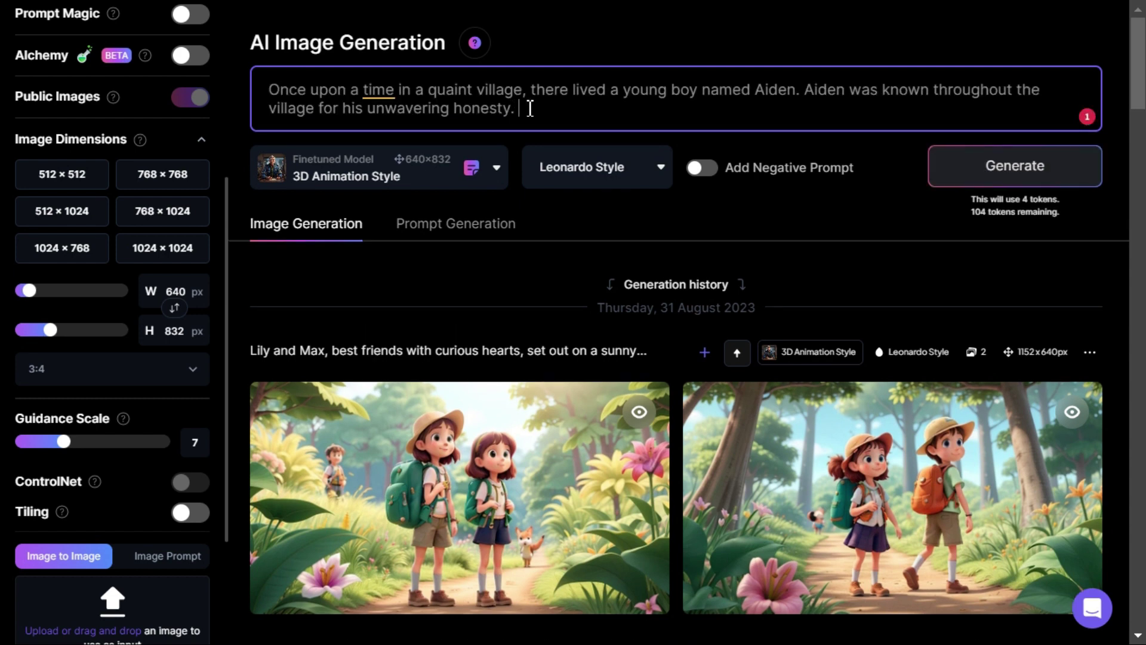
# Add 4k, Pixar and Disney style keywords and generate four images of Aiden's village
pyautogui.hotkey('ctrl', 'v')
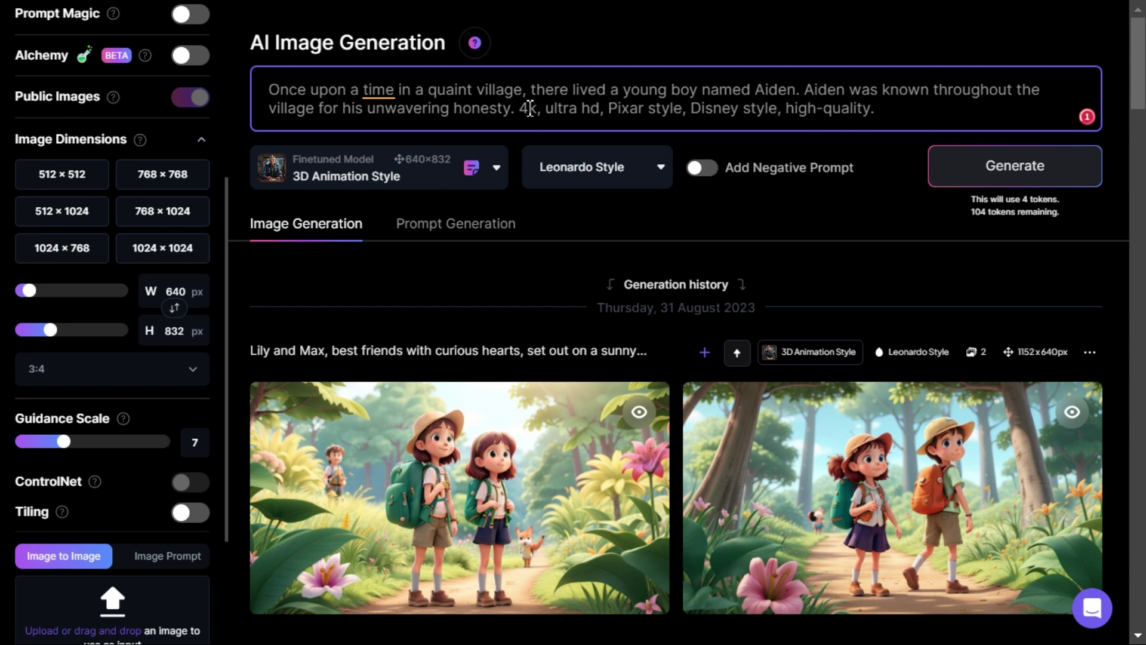
pyautogui.click(965, 179)
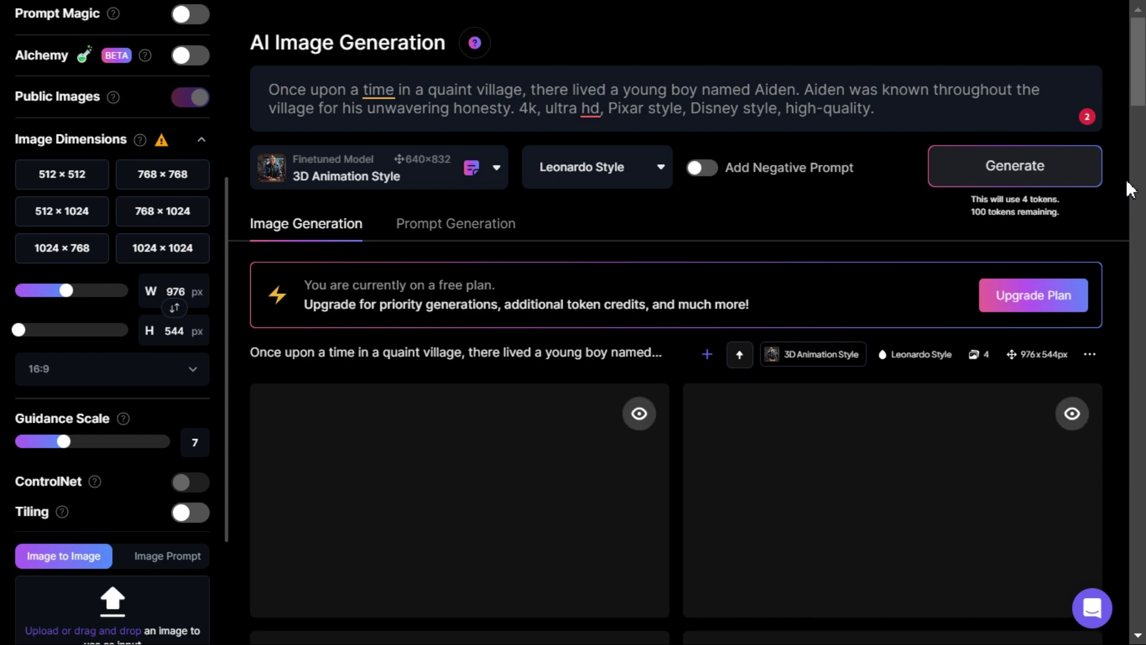
pyautogui.scroll(-2, 1132, 189)
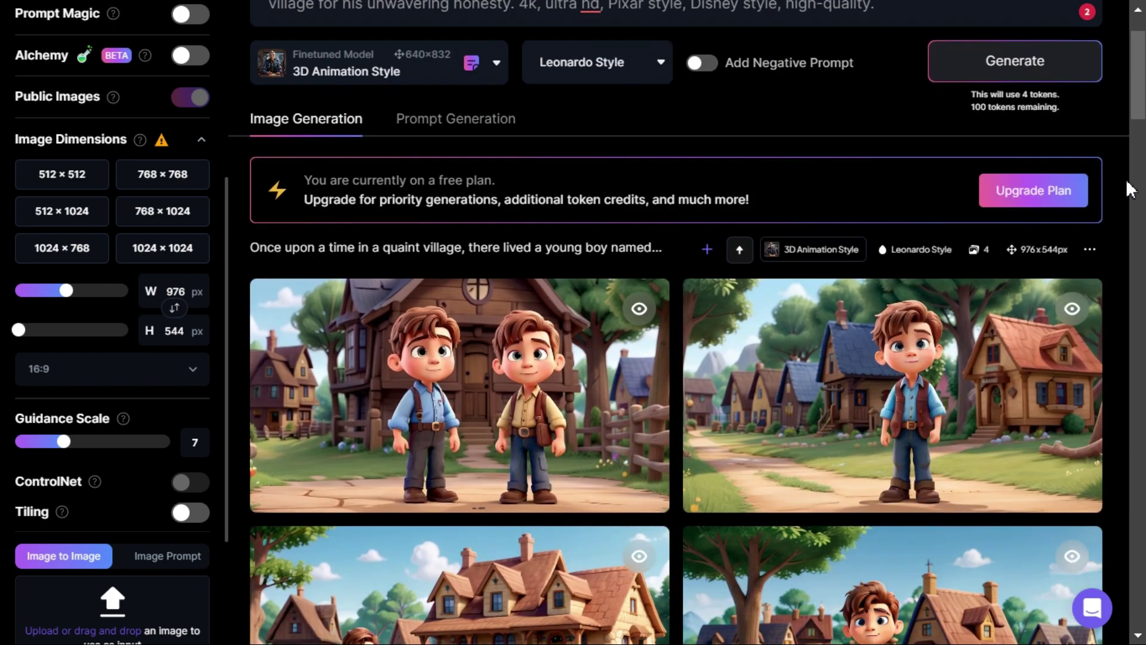
pyautogui.scroll(-2, 1132, 189)
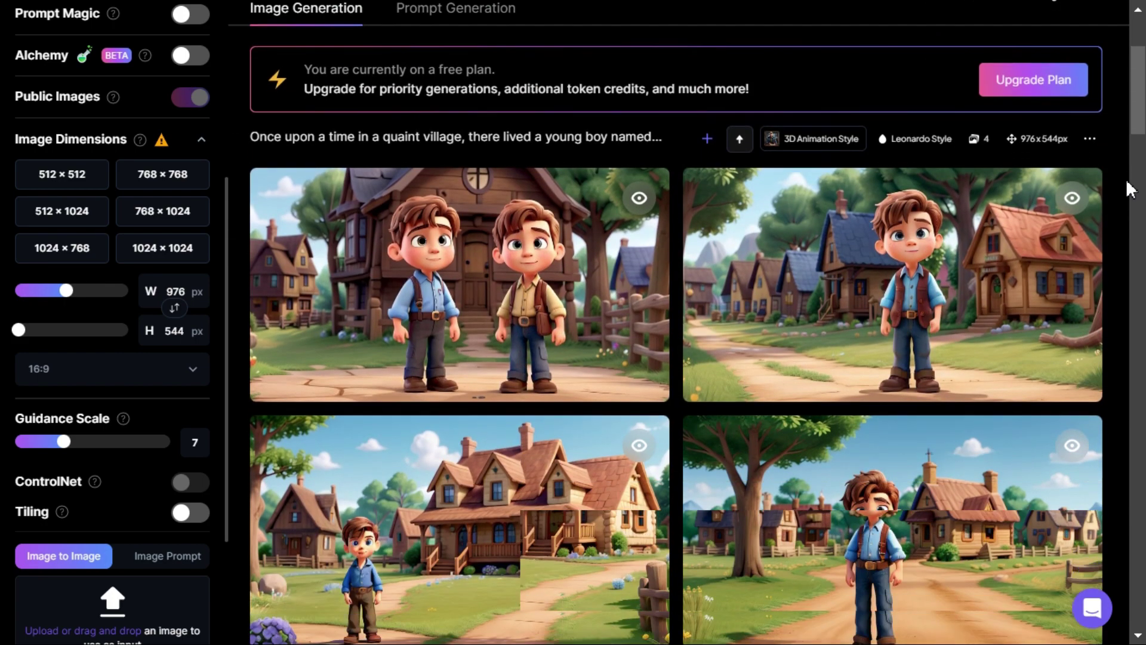
pyautogui.scroll(-4, 1132, 189)
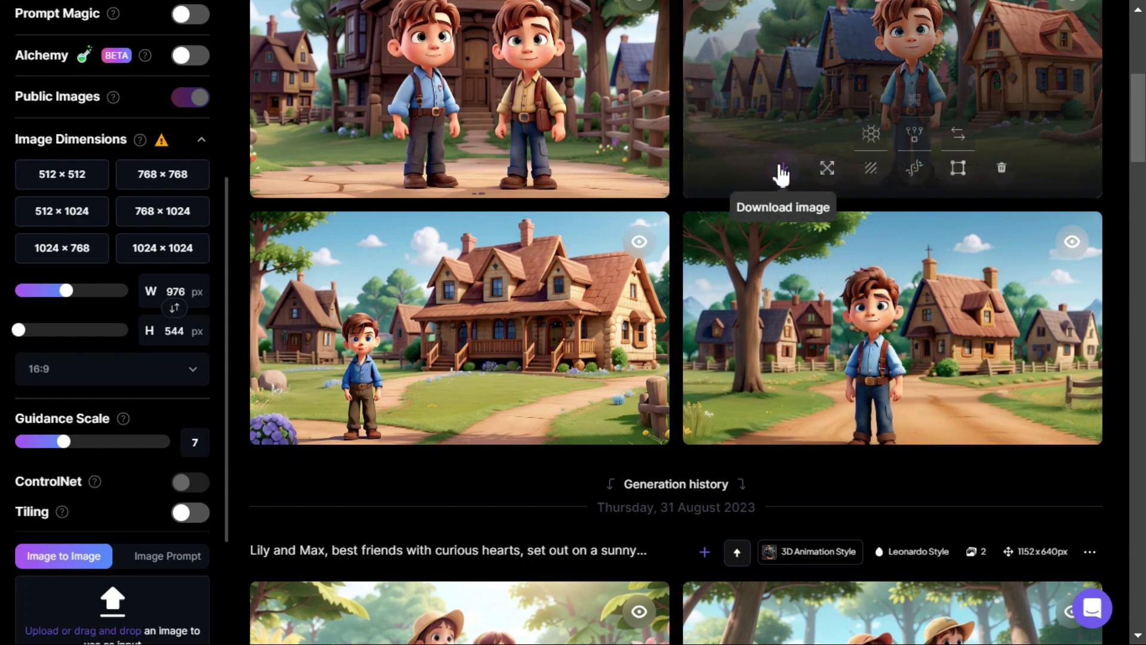
# Download the top-right, lower-left and lower-right generated images of the boy
pyautogui.click(782, 175)
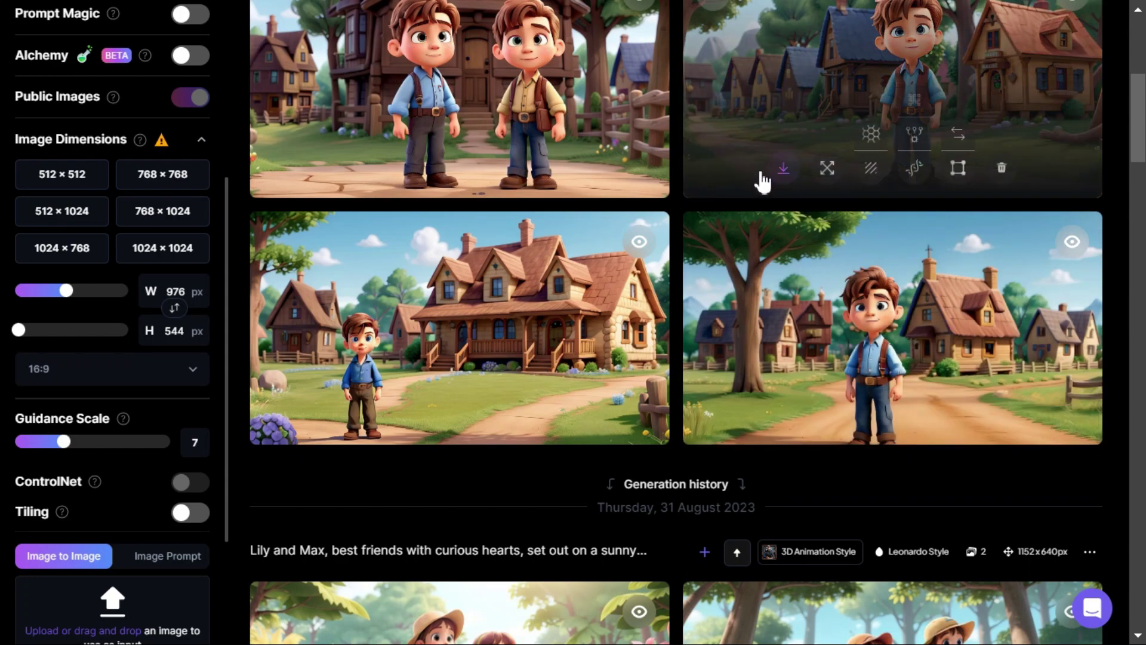
pyautogui.scroll(2, 371, 469)
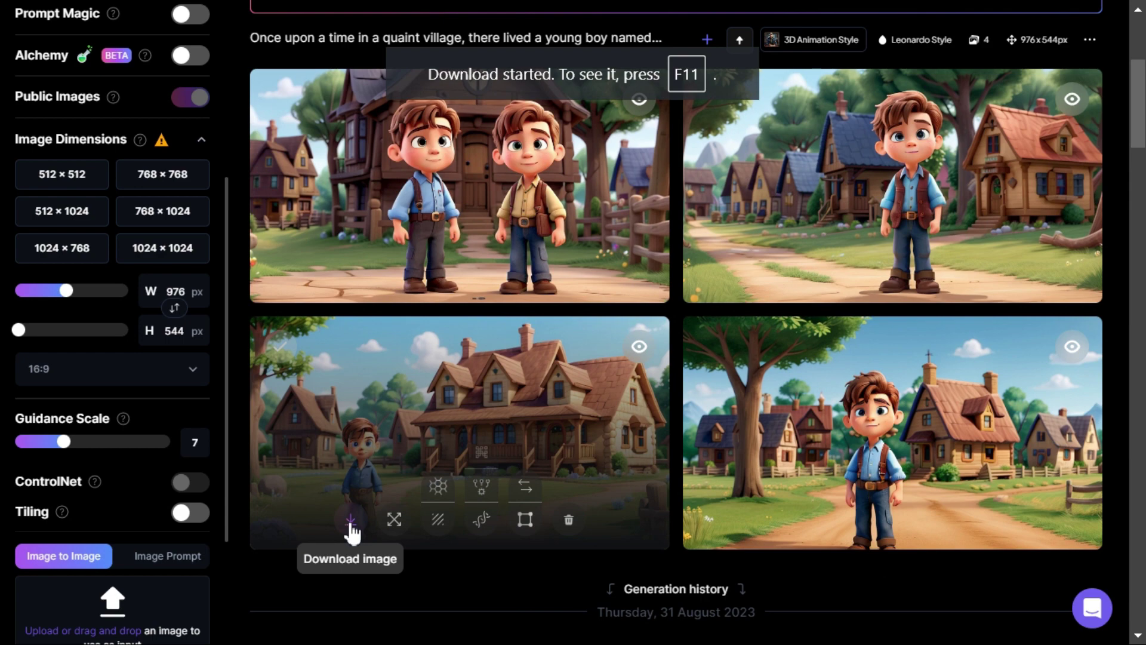
pyautogui.click(351, 525)
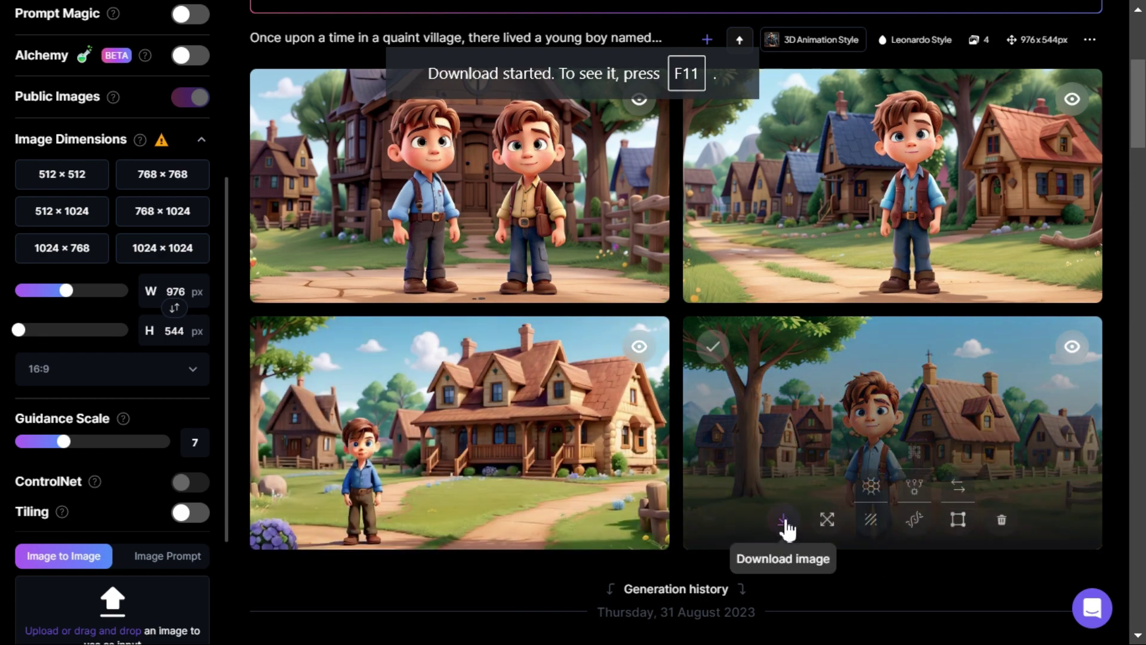
pyautogui.click(785, 523)
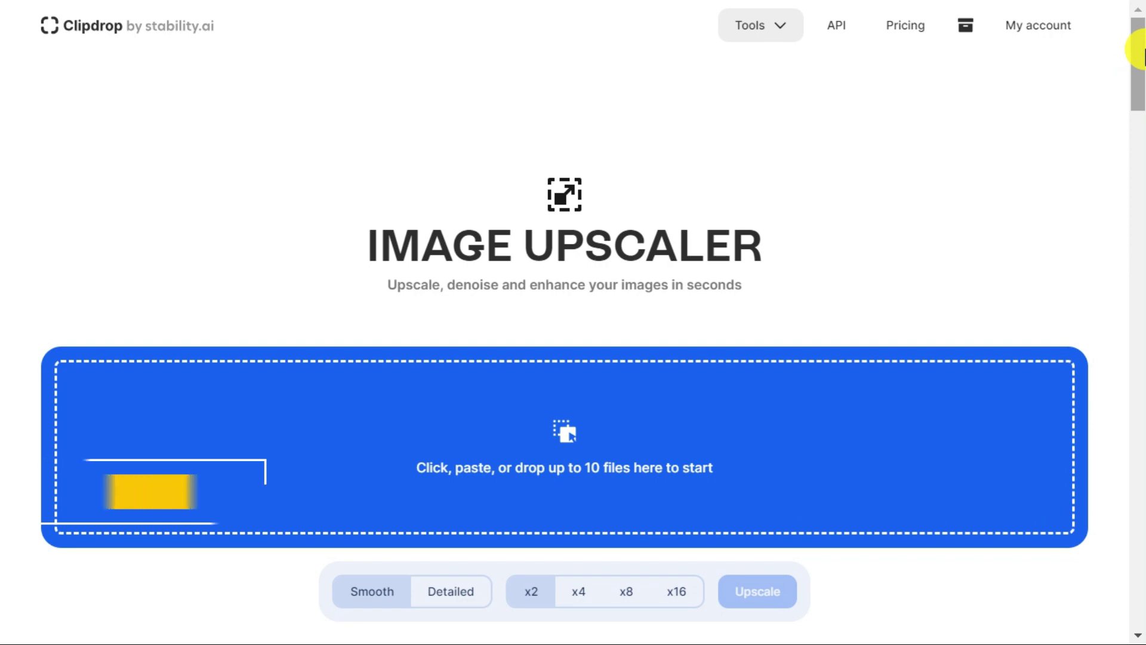
pyautogui.moveTo(1143, 57); pyautogui.dragTo(1143, 182)
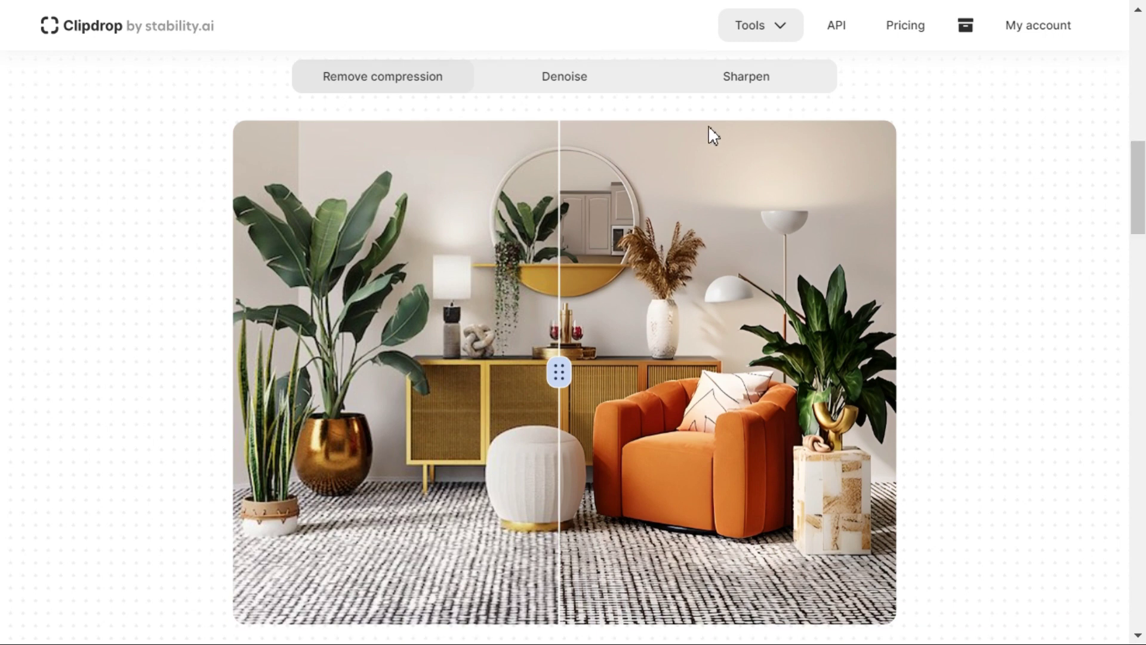
# Load the image of two boys with food boxes into Clipdrop and upscale it x2
pyautogui.click(580, 91)
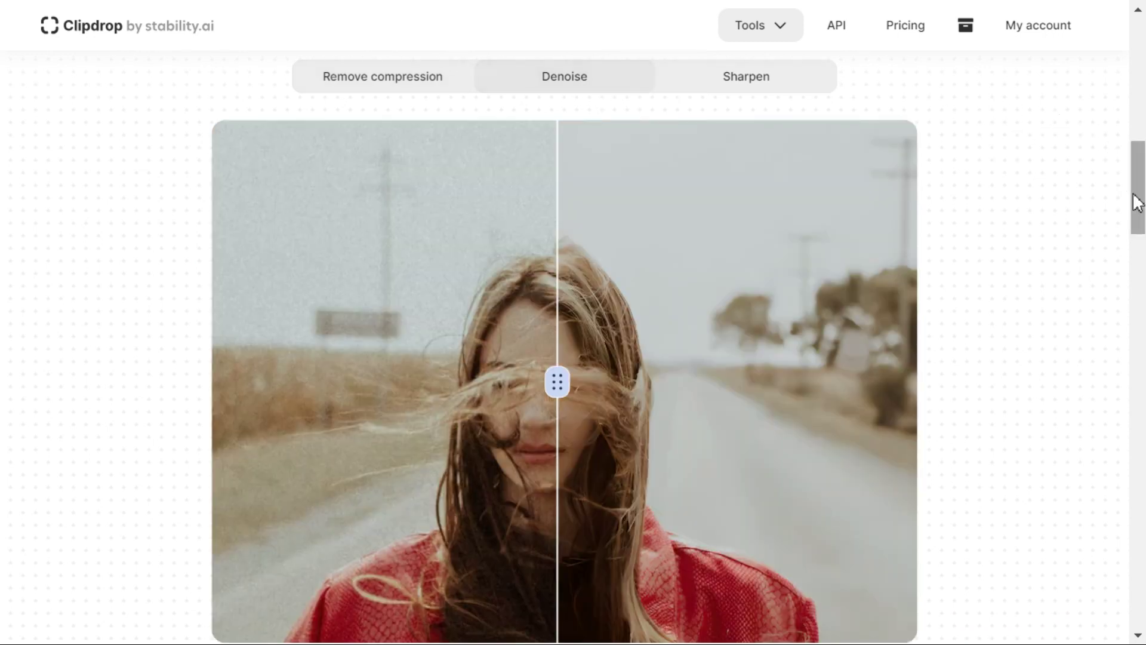
pyautogui.moveTo(1134, 199); pyautogui.dragTo(1141, 49)
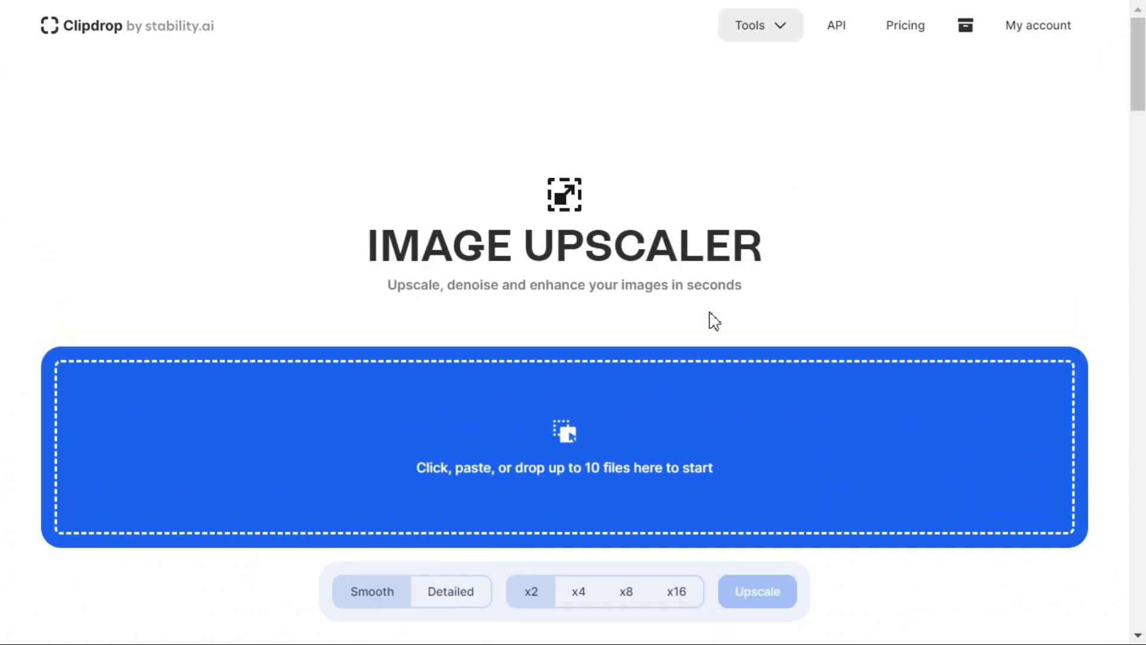
pyautogui.click(668, 465)
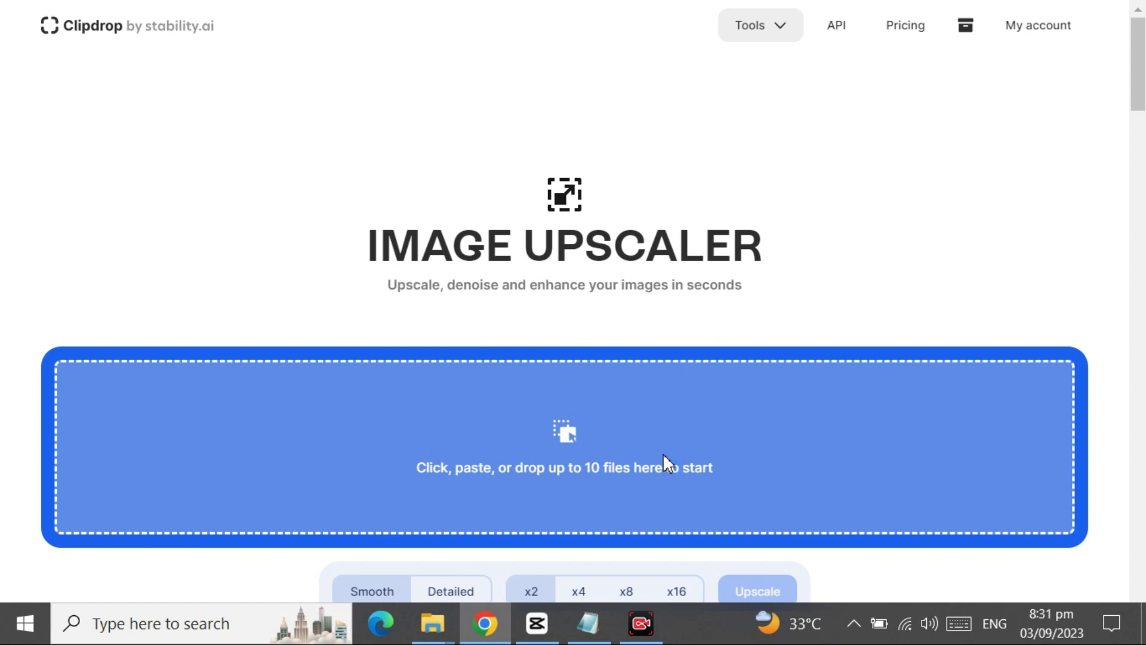
pyautogui.doubleClick(394, 318)
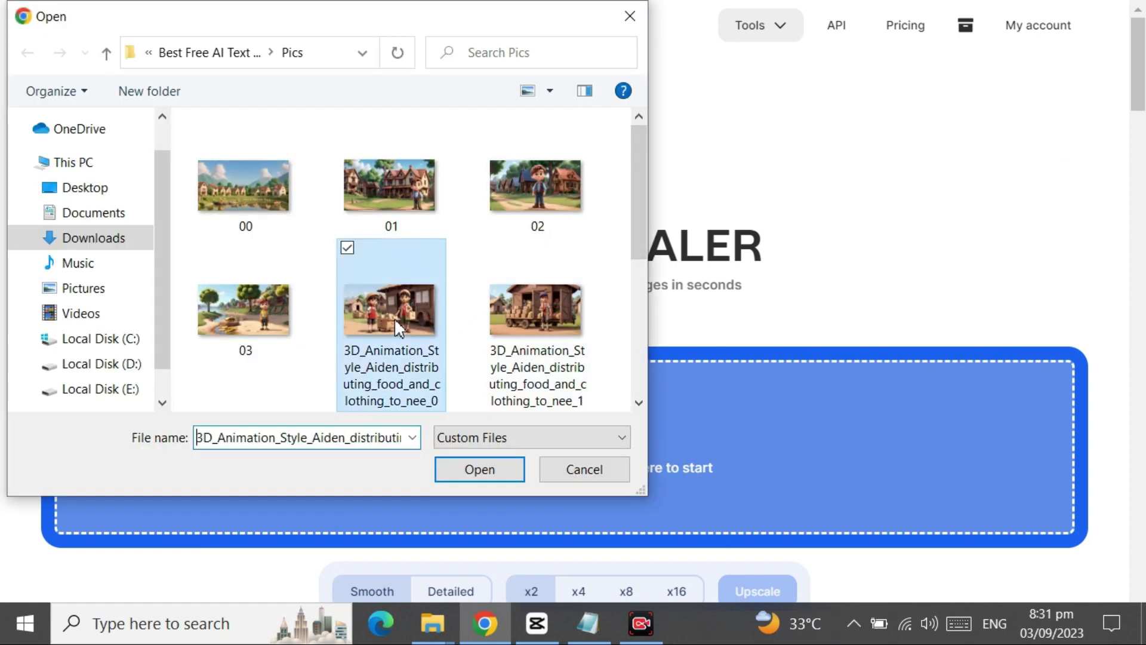
pyautogui.scroll(-2, 824, 237)
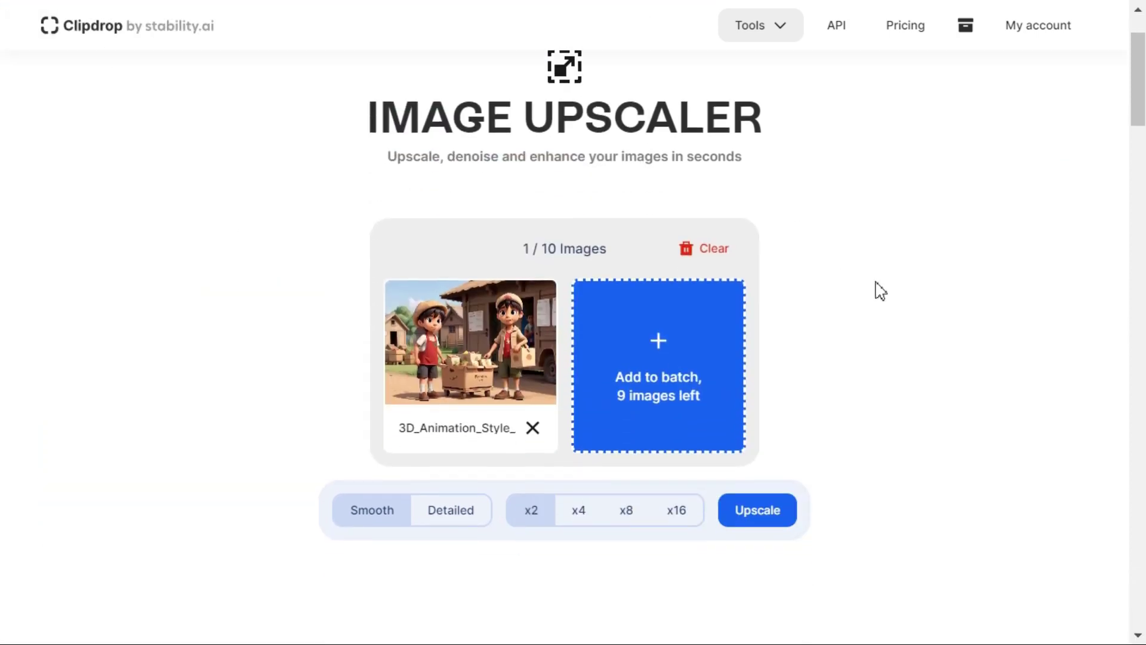
pyautogui.click(758, 514)
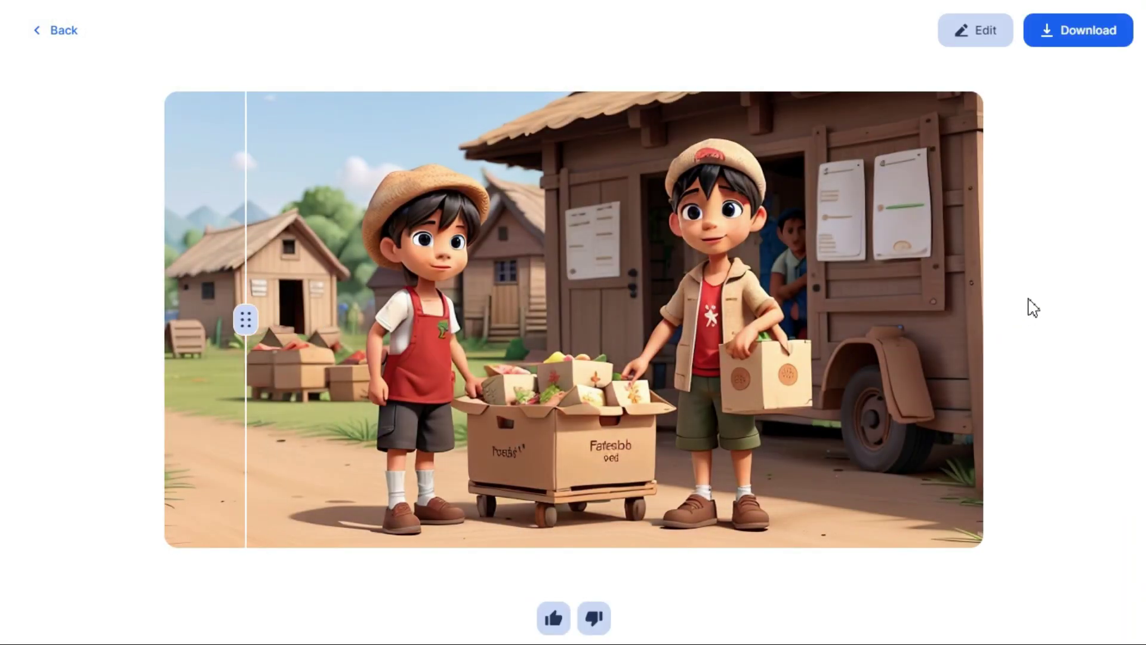
# Download the upscaled image of the two boys with food boxes
pyautogui.click(1080, 48)
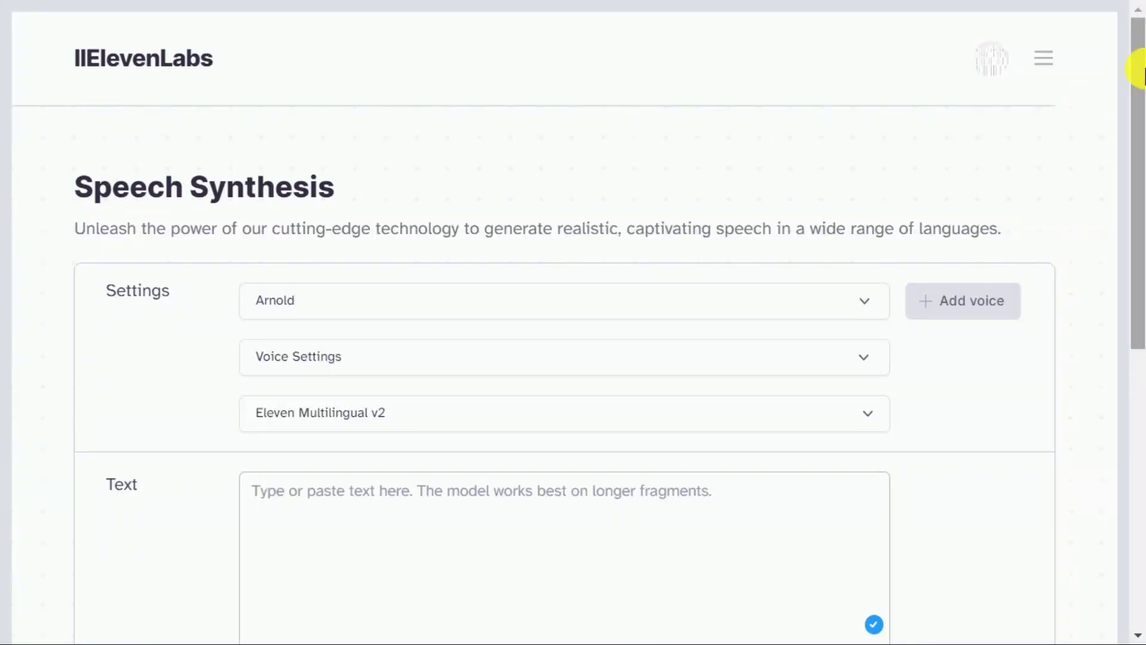
# Choose Bella as the ElevenLabs narration voice
pyautogui.moveTo(1142, 79); pyautogui.dragTo(1144, 91)
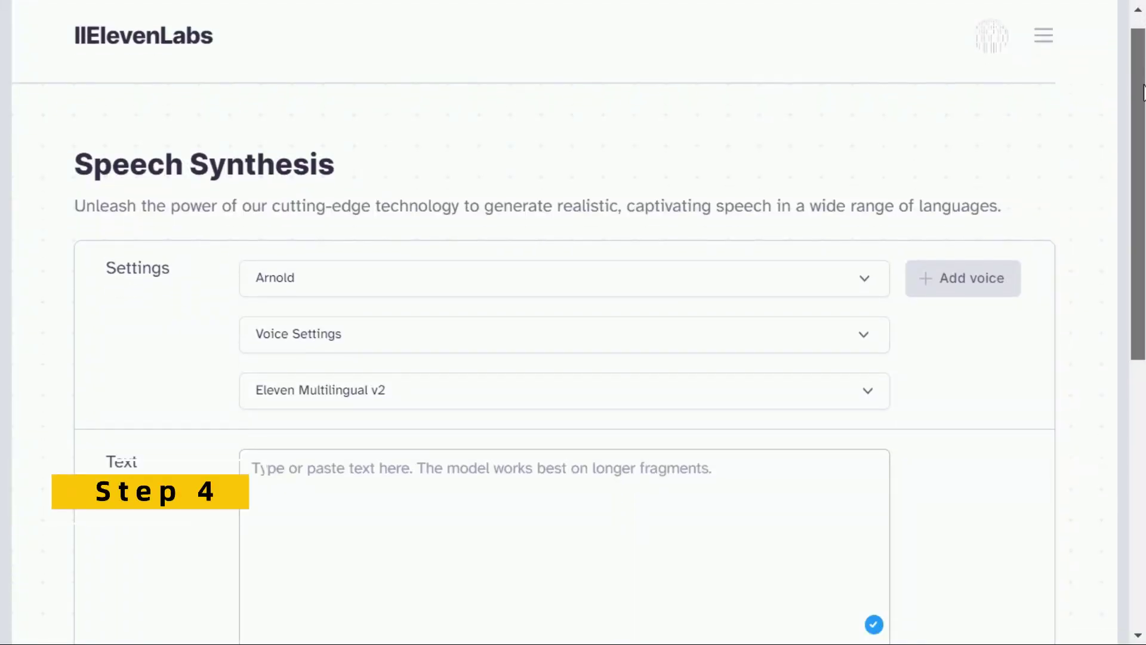
pyautogui.scroll(-9, 1051, 123)
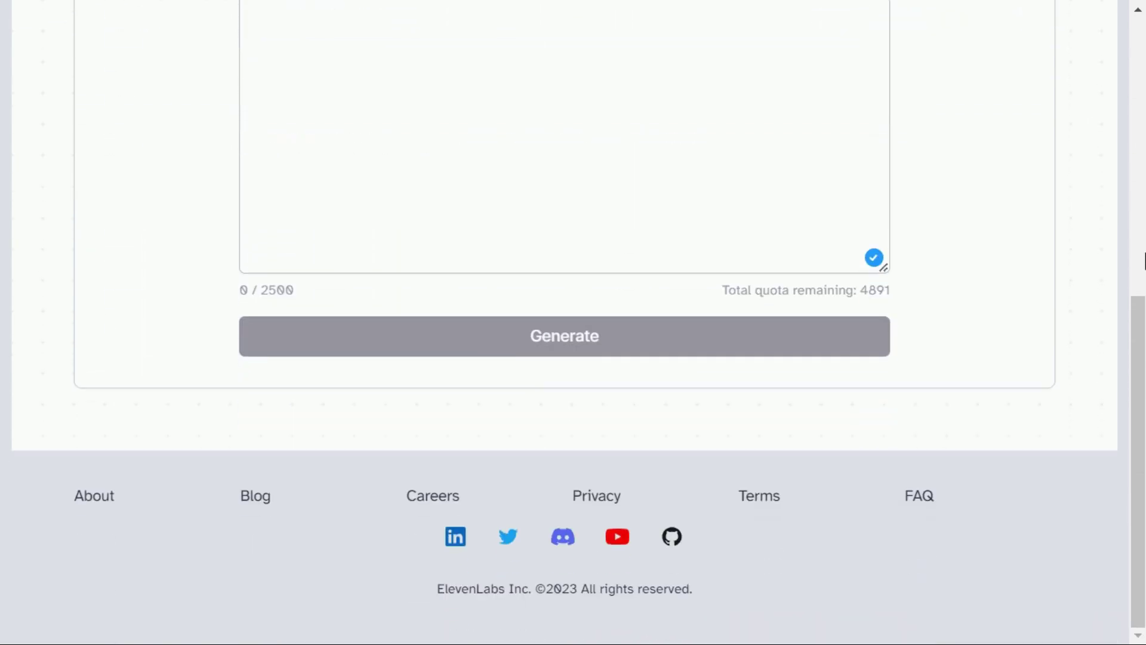
pyautogui.moveTo(1141, 320); pyautogui.dragTo(1144, 72)
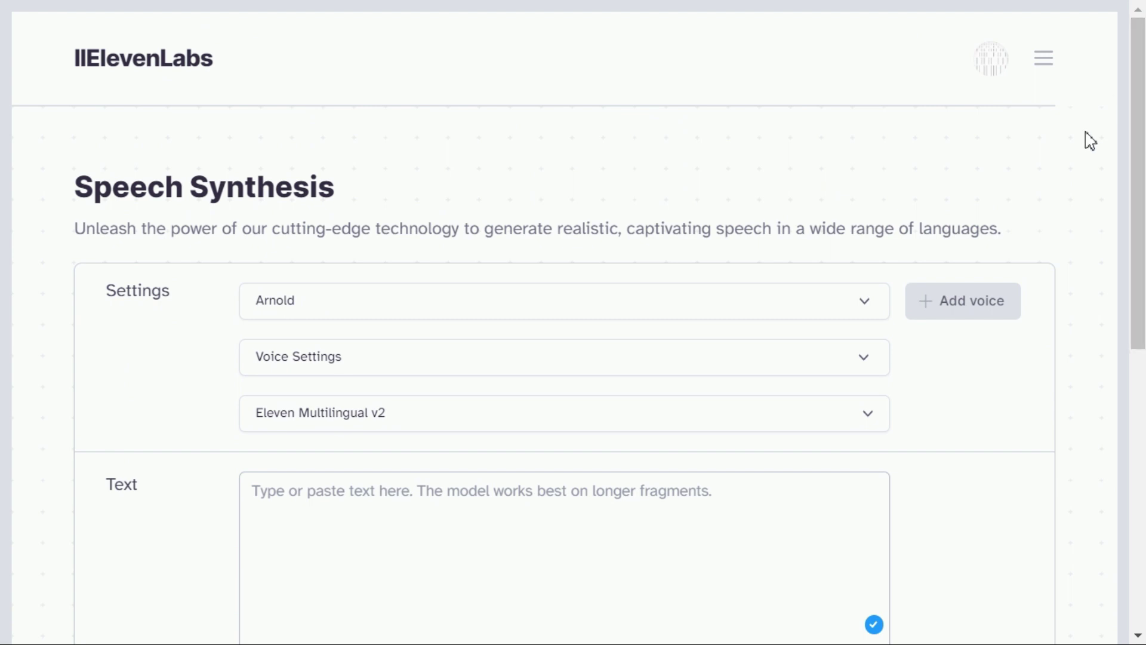
pyautogui.click(864, 312)
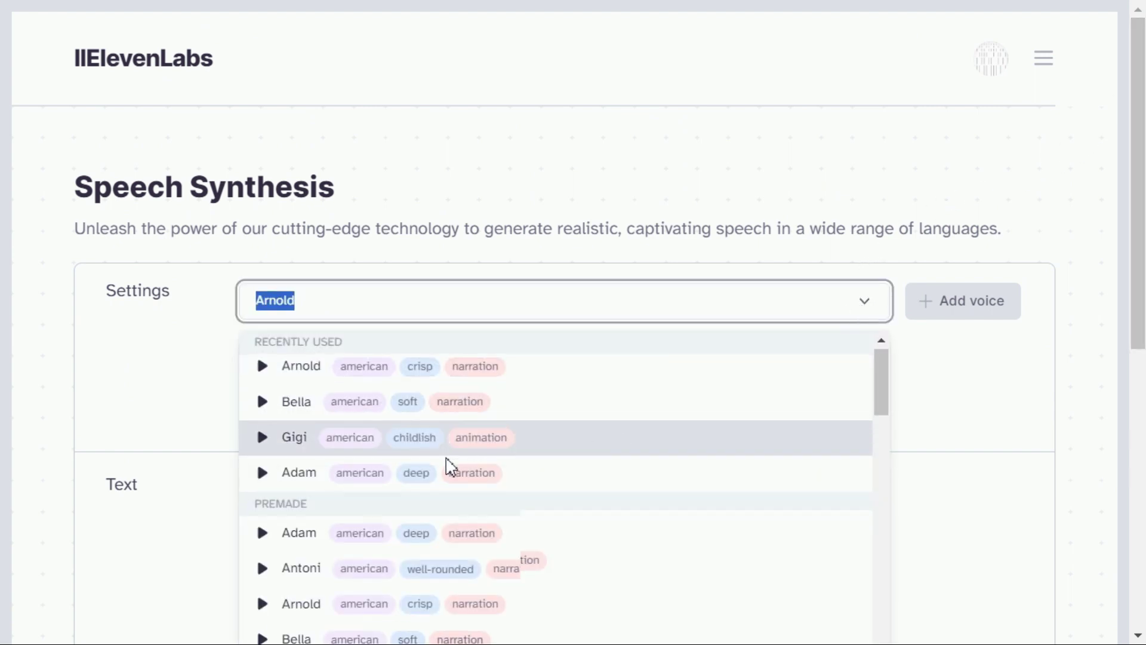
pyautogui.scroll(-5, 402, 468)
pyautogui.scroll(3, 353, 507)
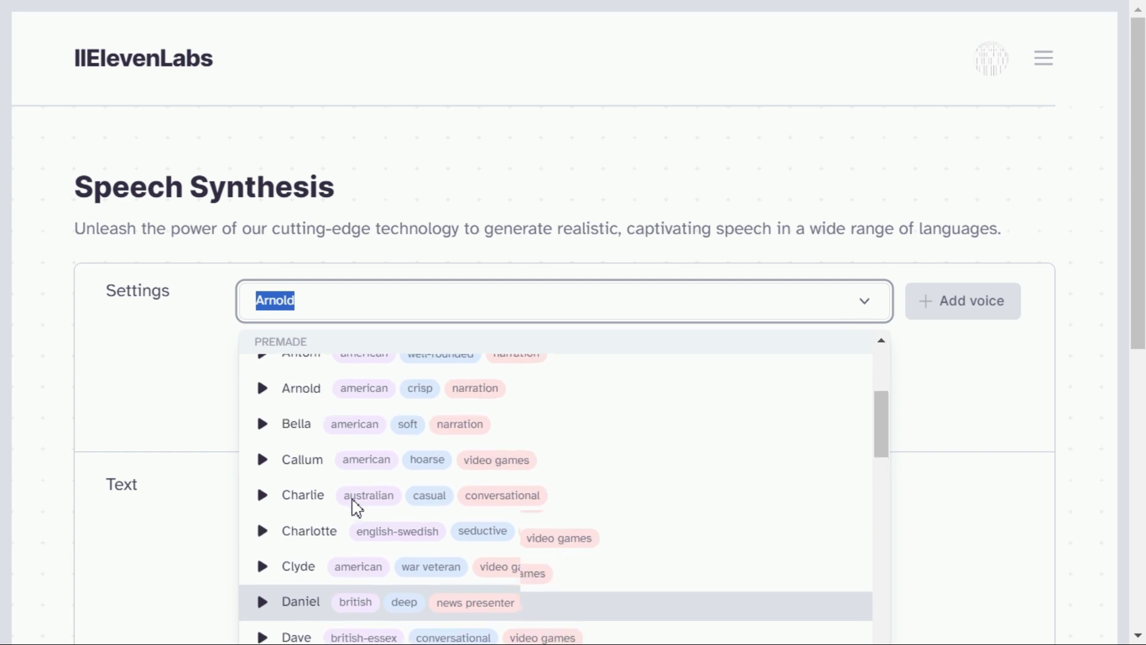
pyautogui.click(310, 441)
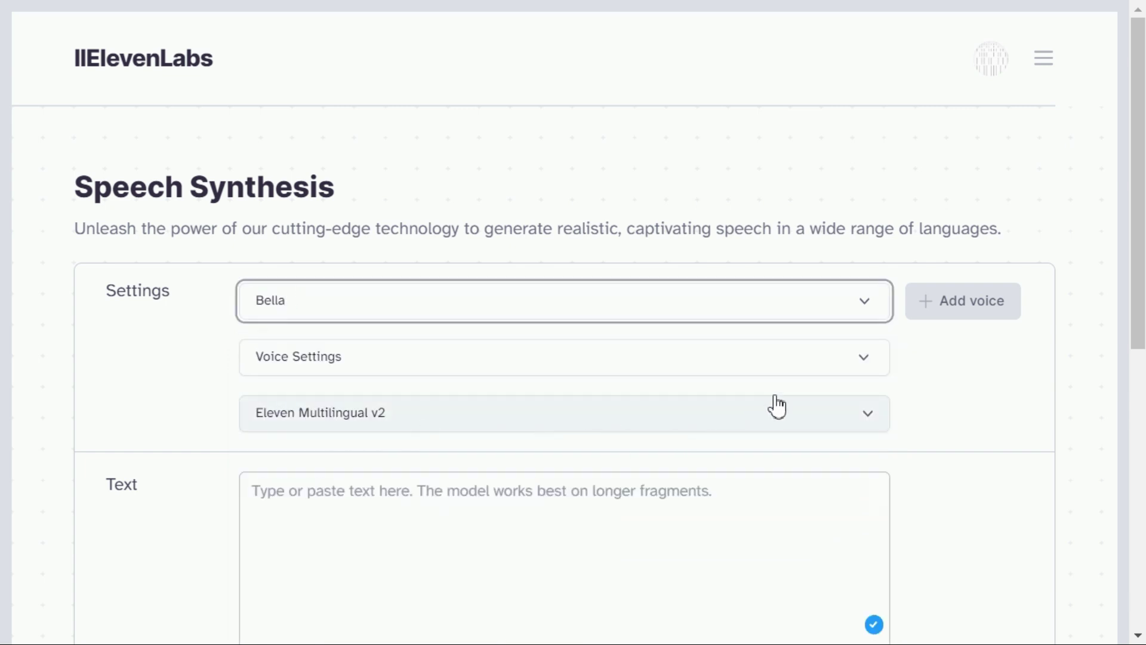
pyautogui.scroll(-3, 778, 406)
# Copy the first two Aiden story paragraphs from ChatGPT into the Text box
pyautogui.click(572, 328)
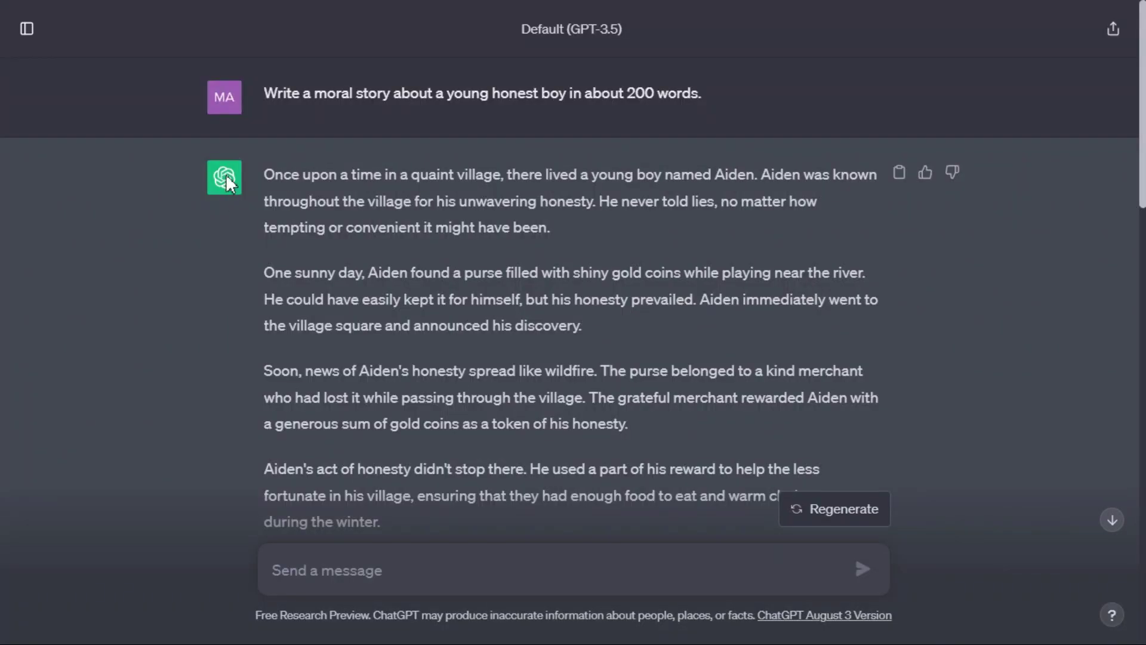
pyautogui.moveTo(263, 174); pyautogui.dragTo(587, 327)
pyautogui.rightClick(523, 298)
pyautogui.click(570, 313)
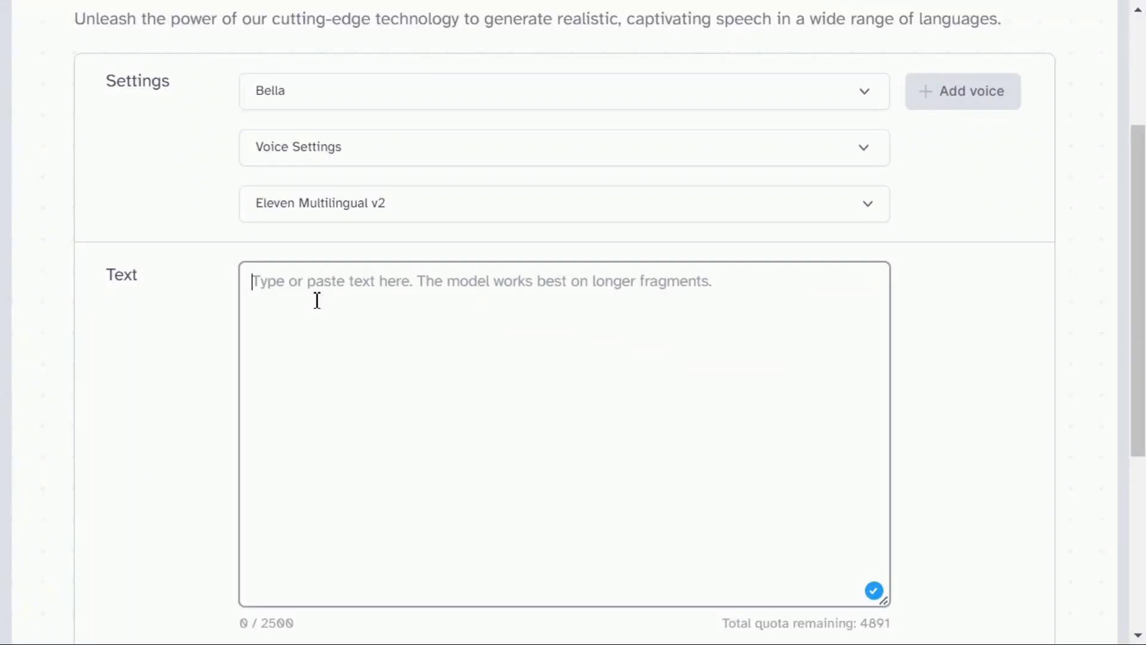
pyautogui.hotkey('ctrl', 'v')
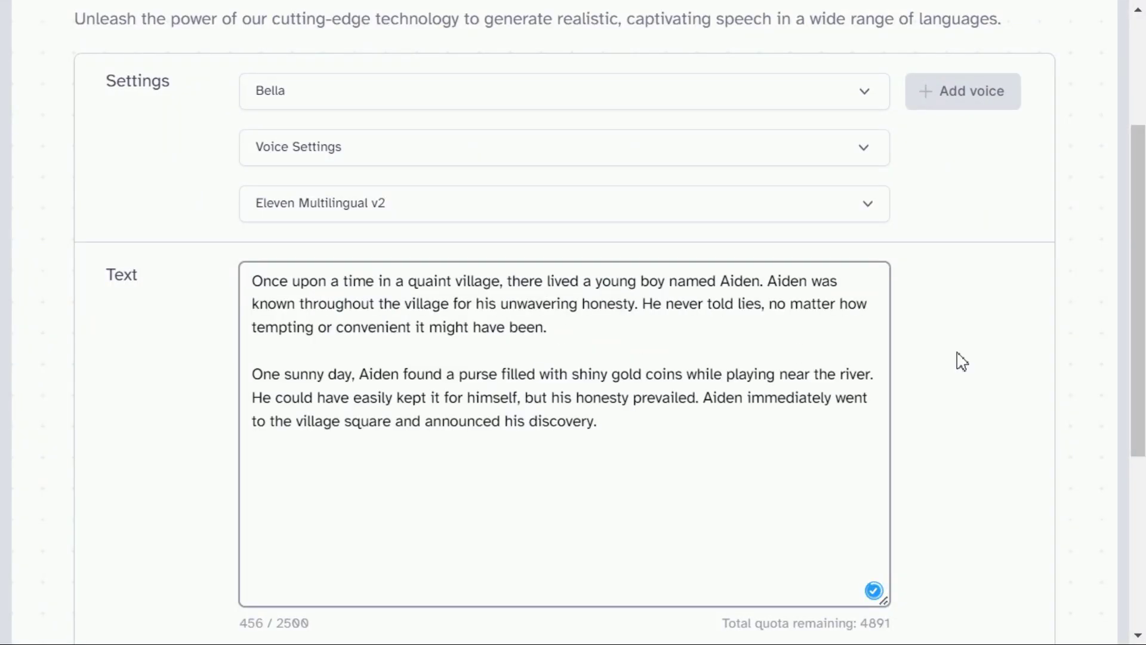
pyautogui.scroll(-5, 962, 362)
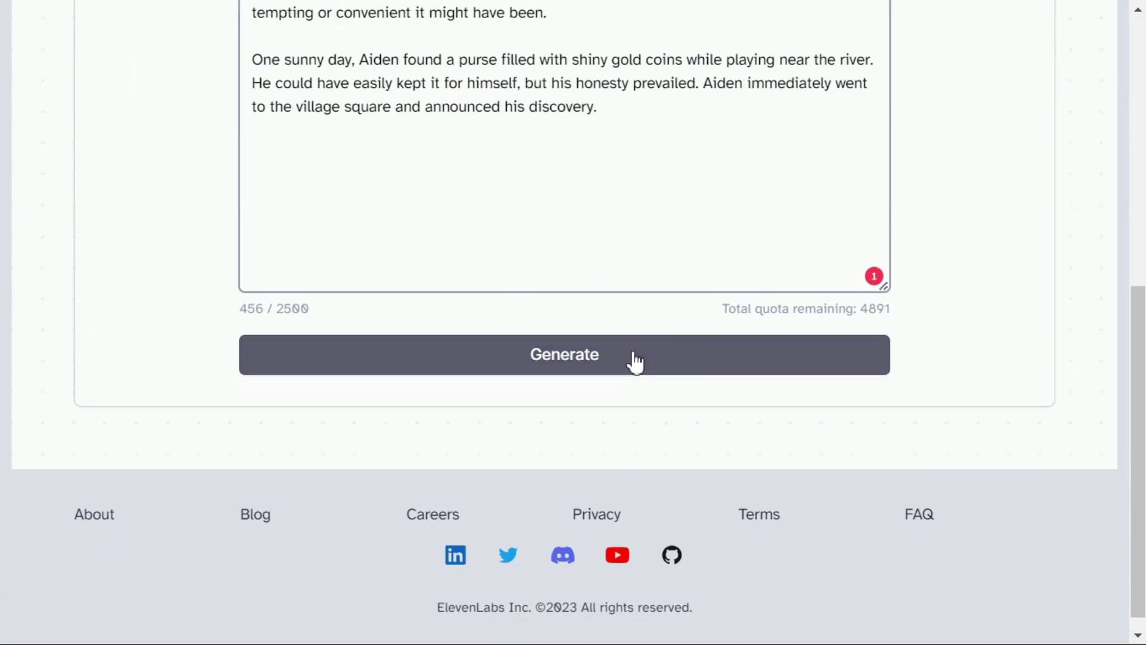
# Generate the 0:30 Bella narration, preview it briefly, and download the audio
pyautogui.click(636, 358)
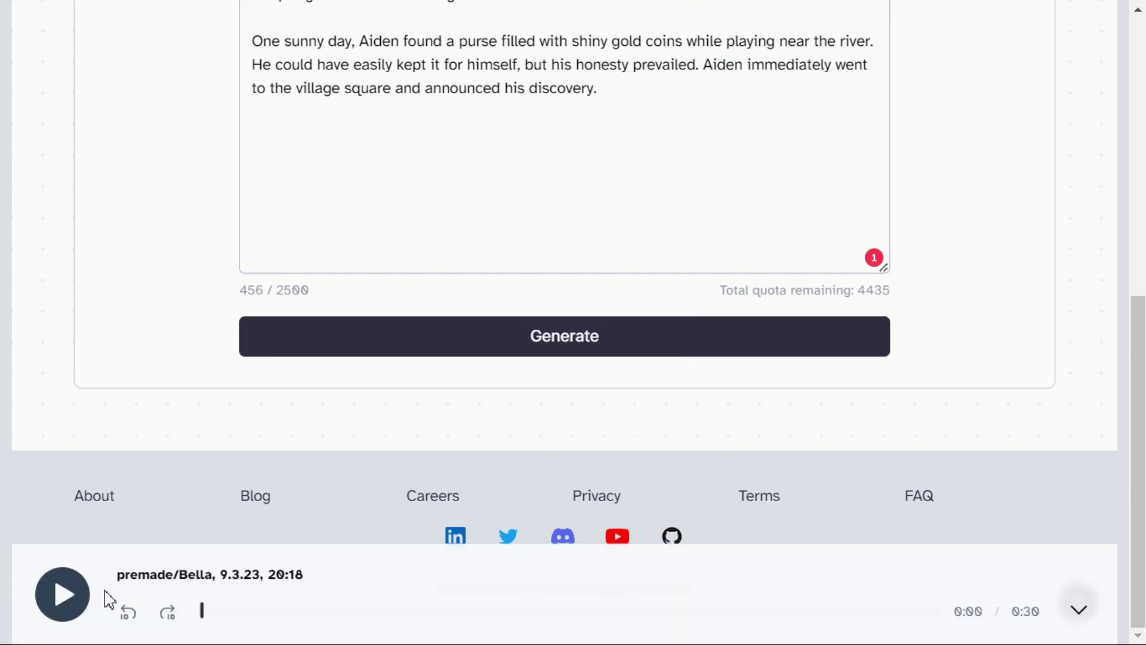
pyautogui.click(65, 613)
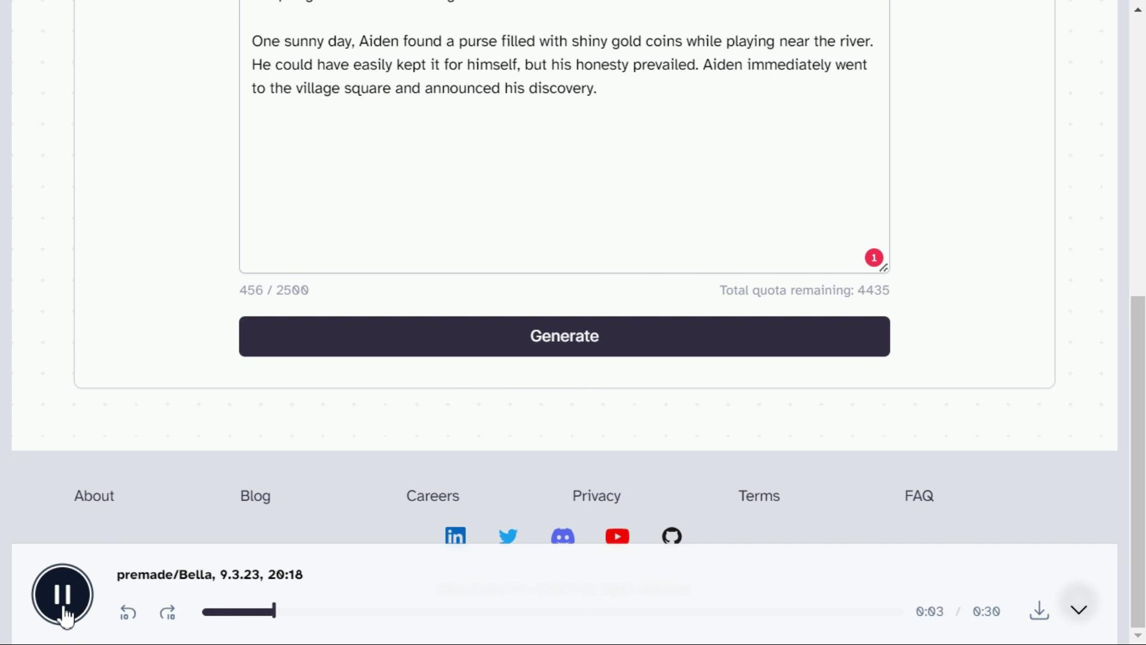
pyautogui.click(65, 614)
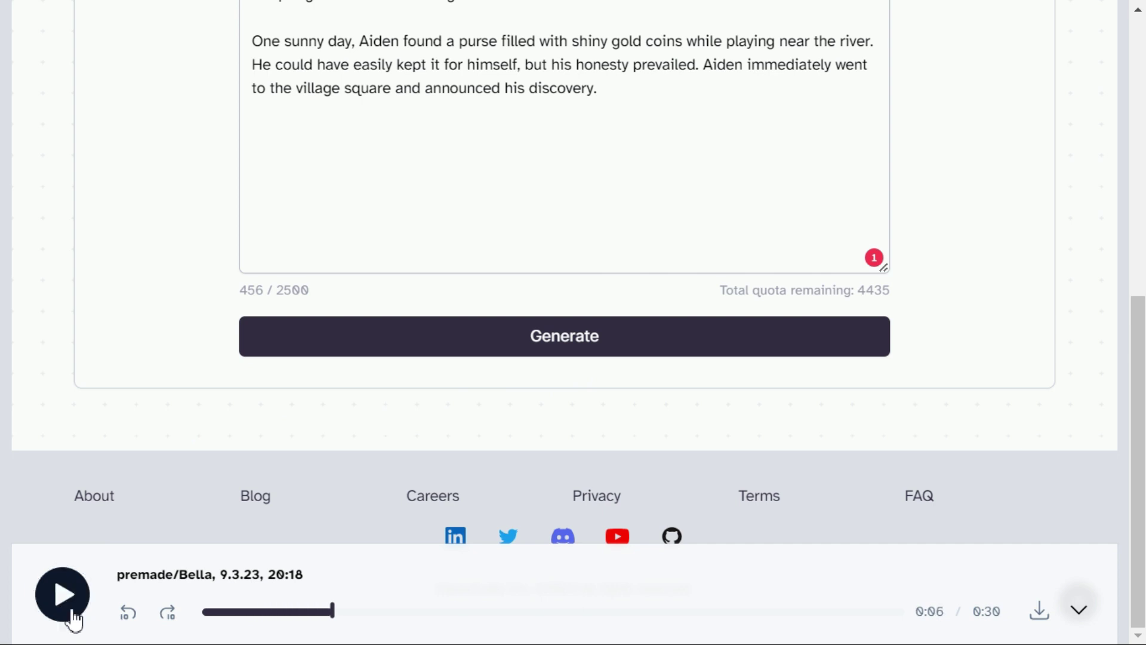
pyautogui.click(1042, 618)
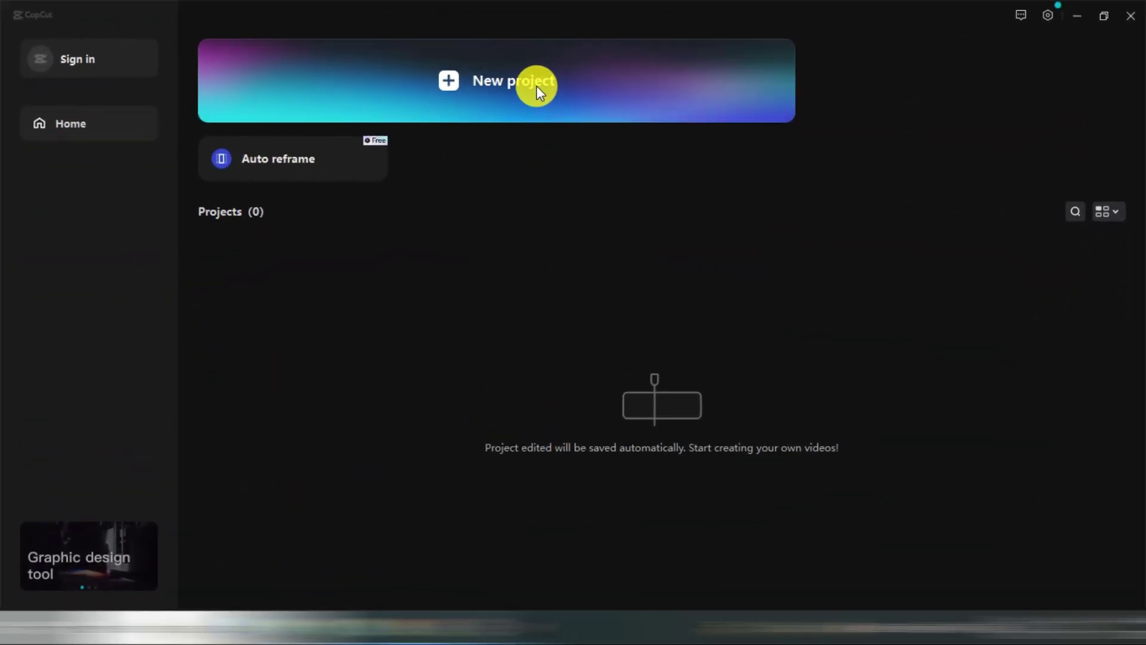
# Create a new project, import images 00.jpg–10.jpg plus Audio.mp3 from Pics, and add them all to the timeline
pyautogui.click(537, 88)
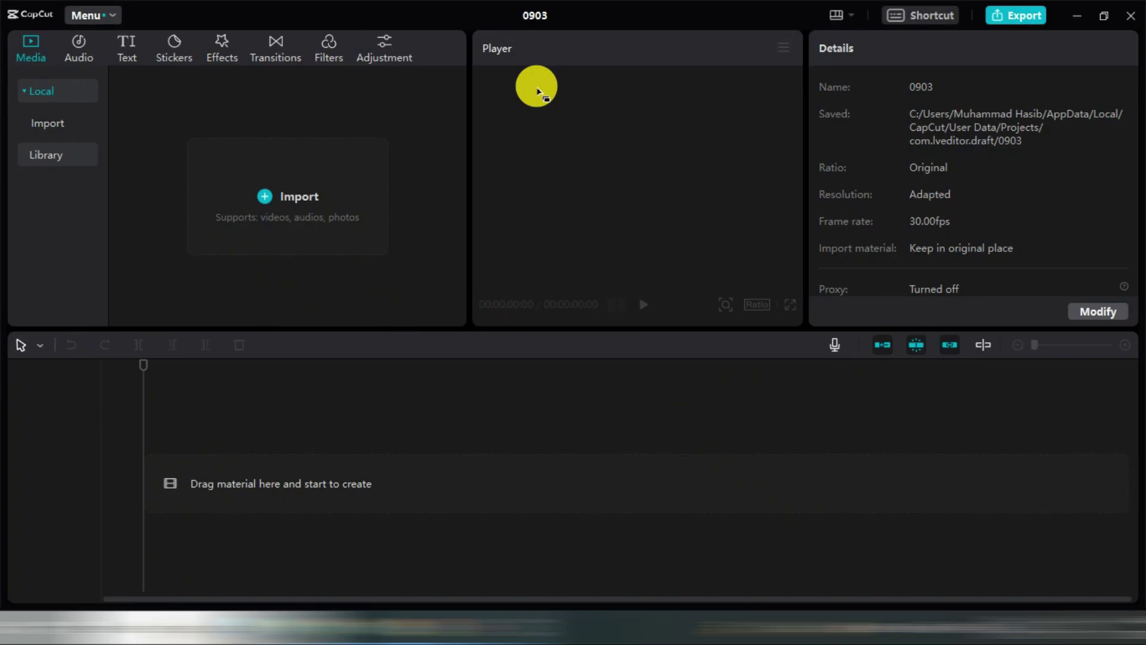
pyautogui.click(275, 198)
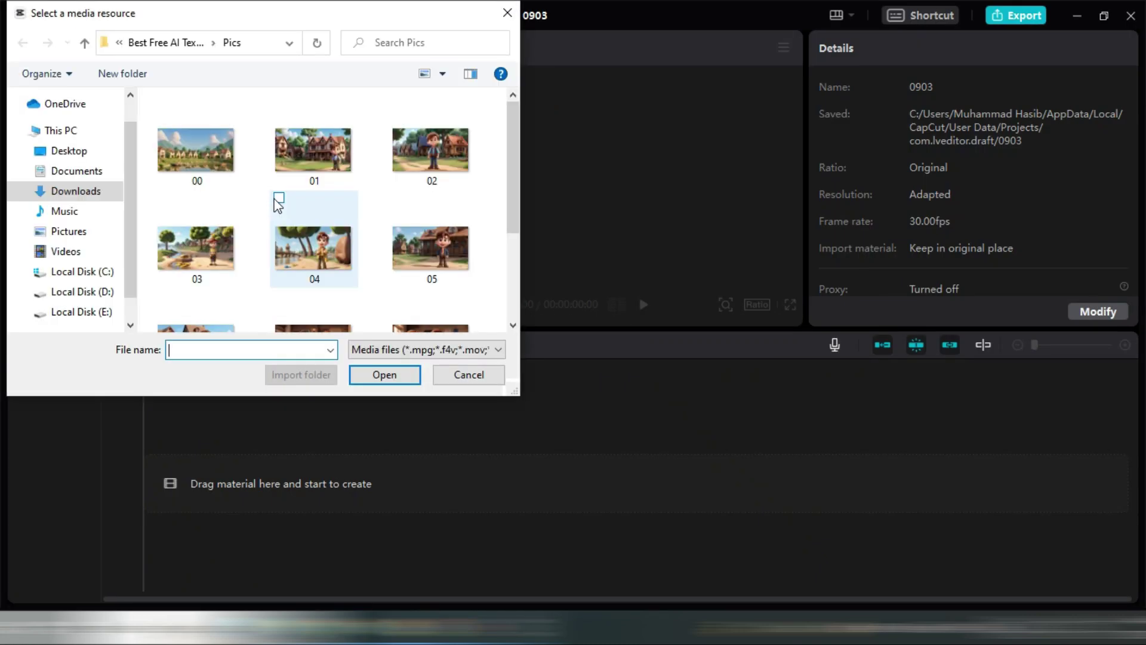
pyautogui.click(221, 156)
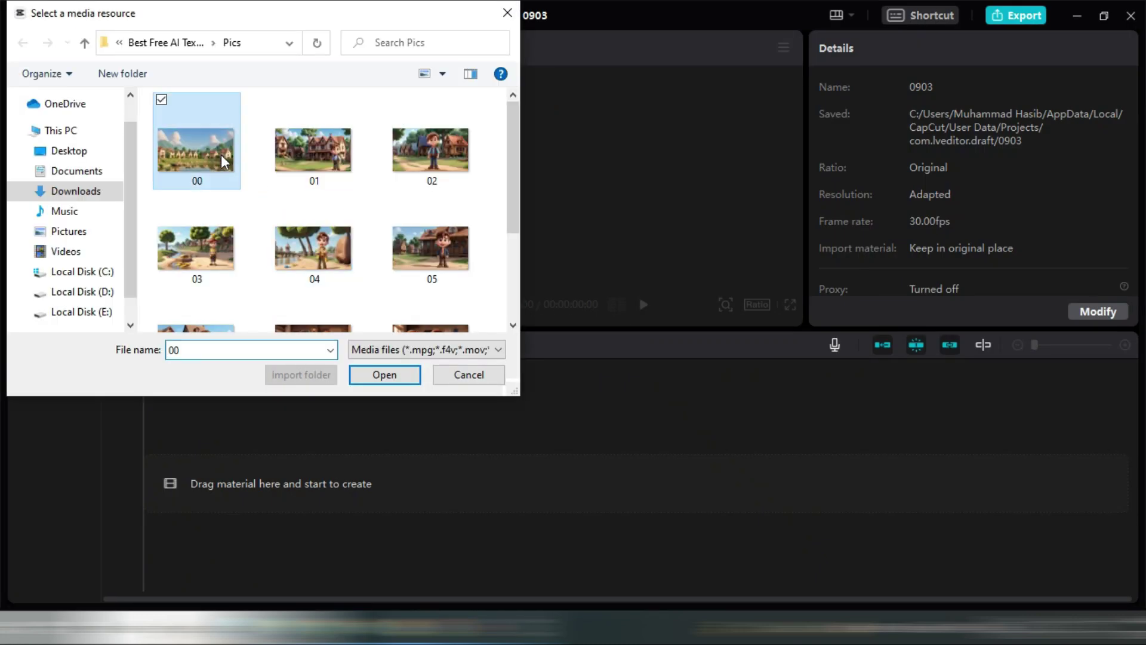
pyautogui.hotkey('ctrl', 'a')
pyautogui.press('Return')
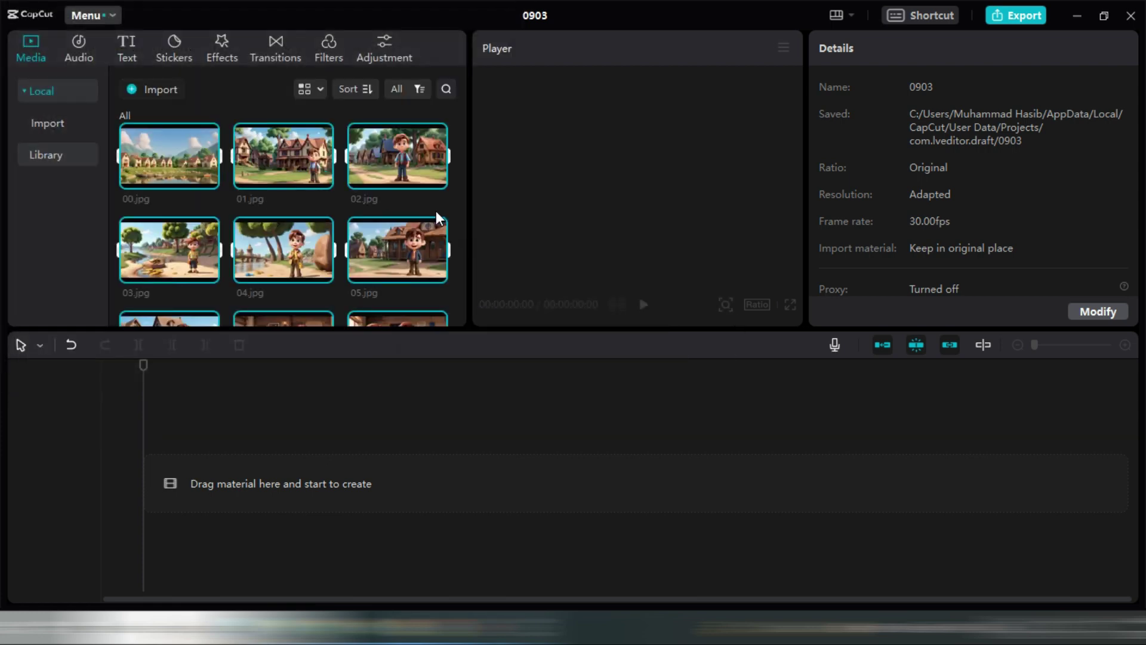
pyautogui.scroll(-3, 434, 286)
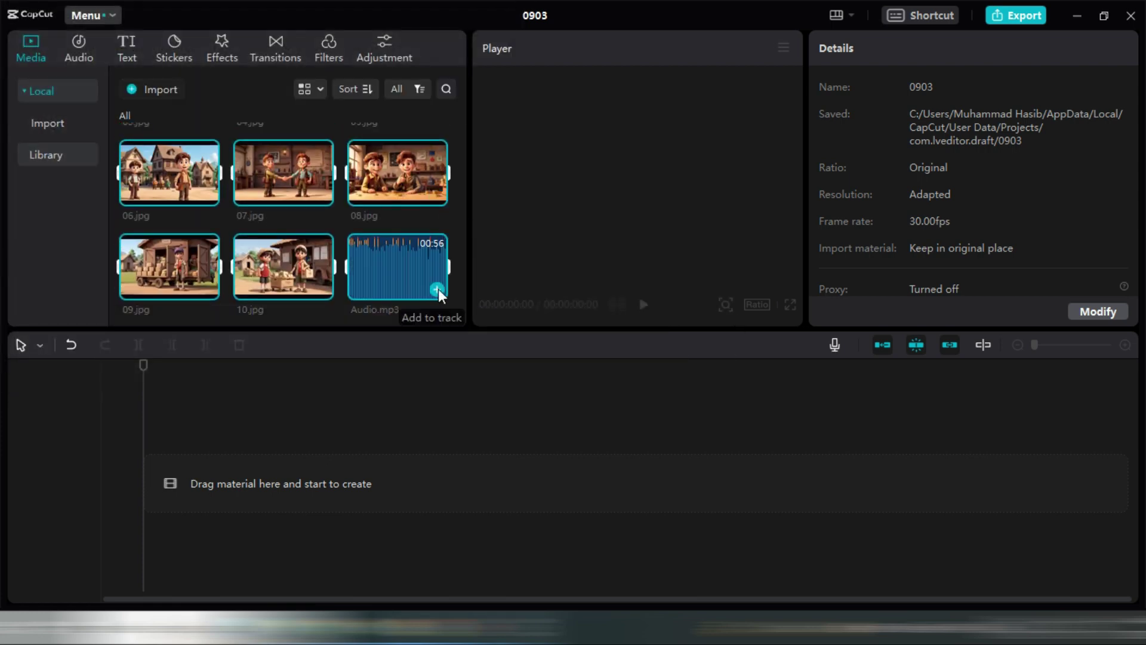
pyautogui.click(437, 290)
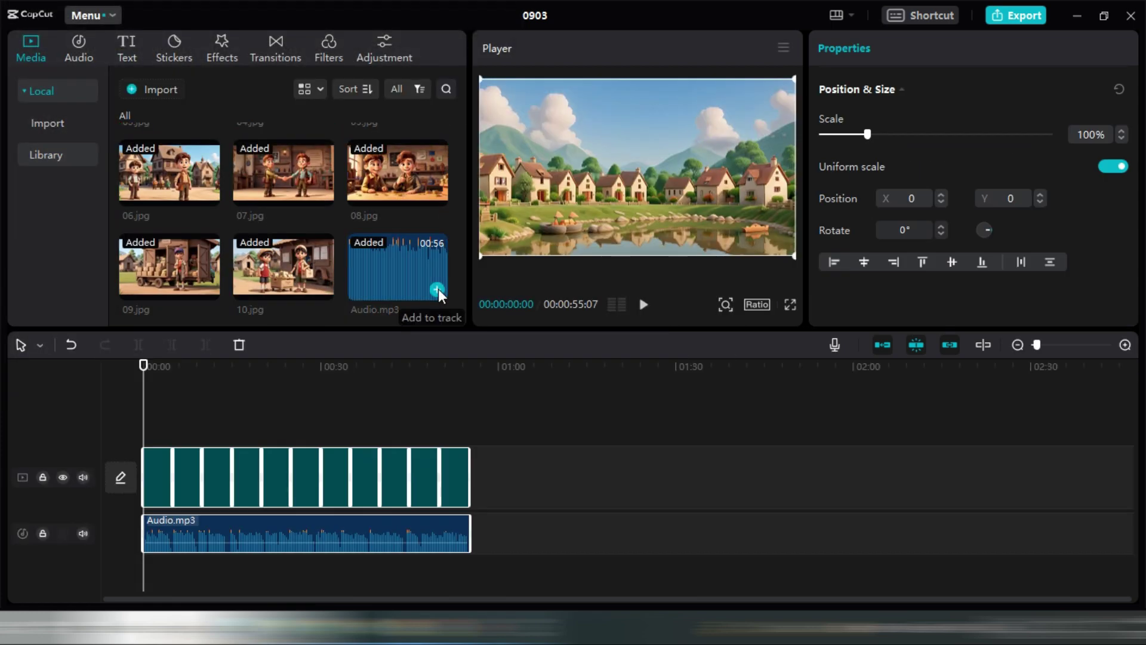
# Give the first clip, 00.jpg, a Distort combo animation
pyautogui.click(162, 484)
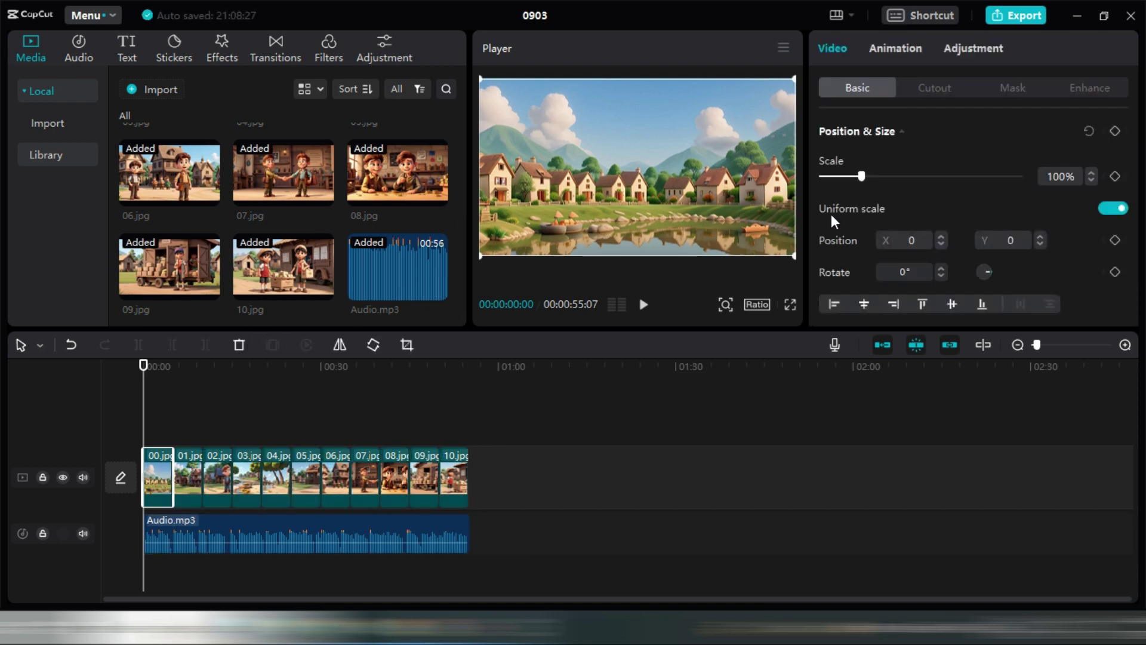
pyautogui.click(905, 52)
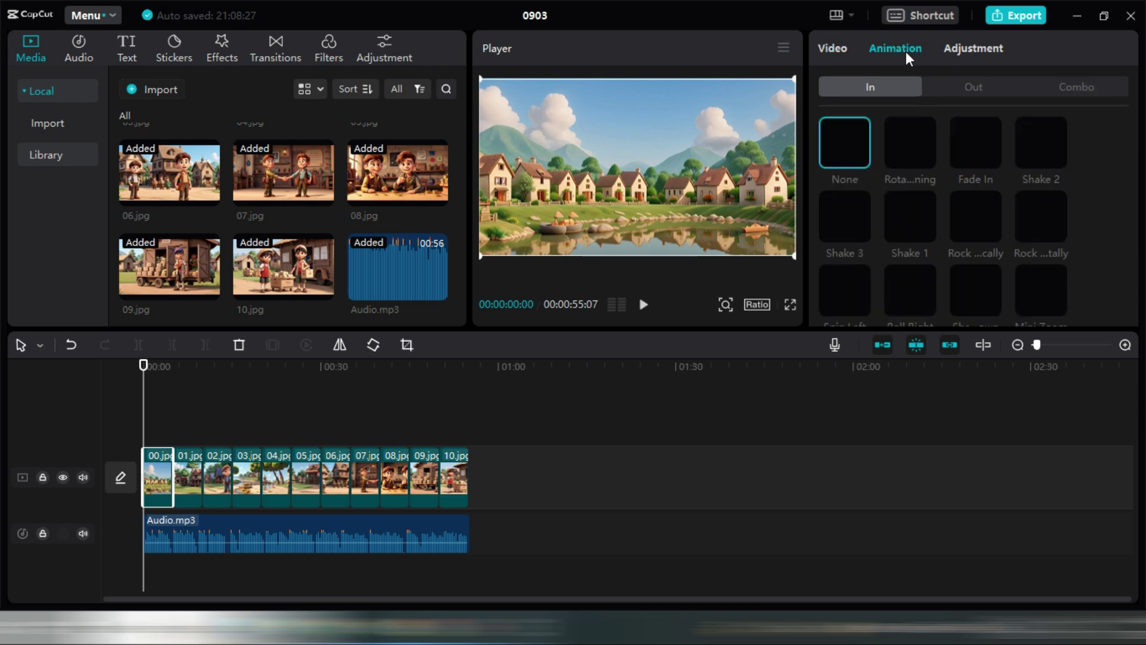
pyautogui.click(1081, 88)
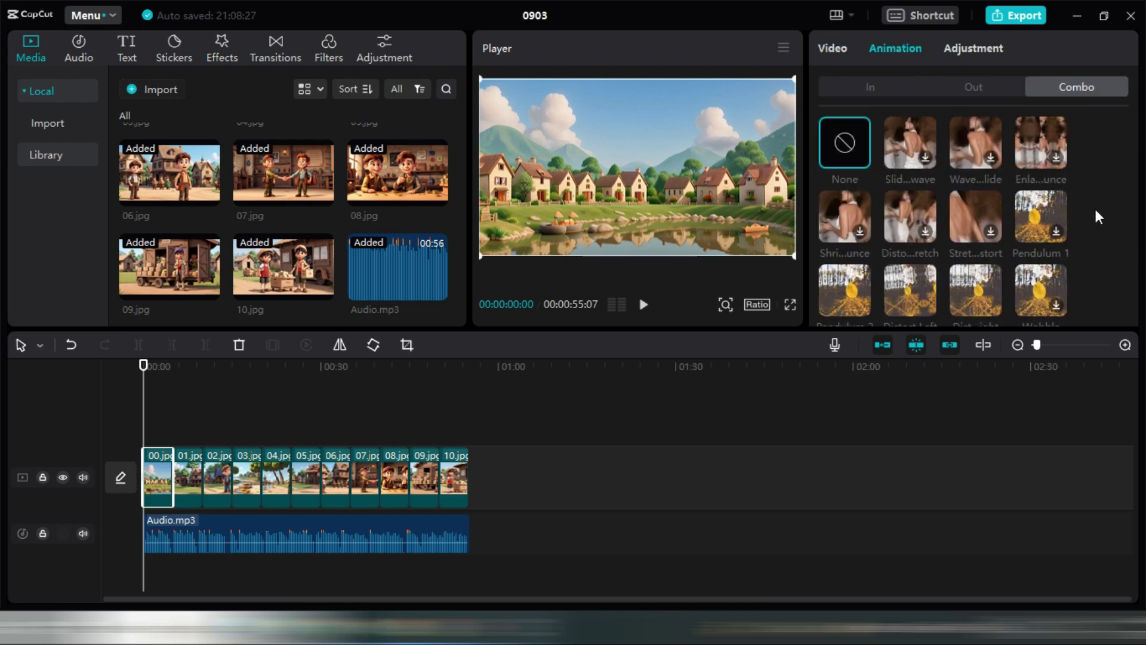
pyautogui.scroll(-1, 1094, 207)
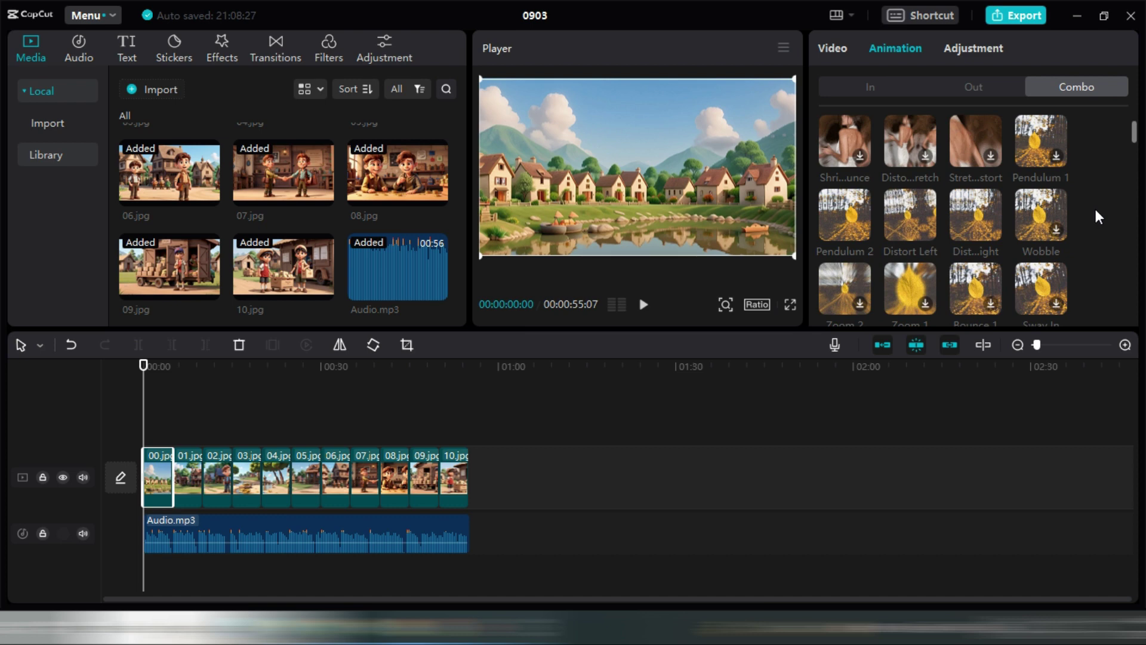
pyautogui.click(979, 213)
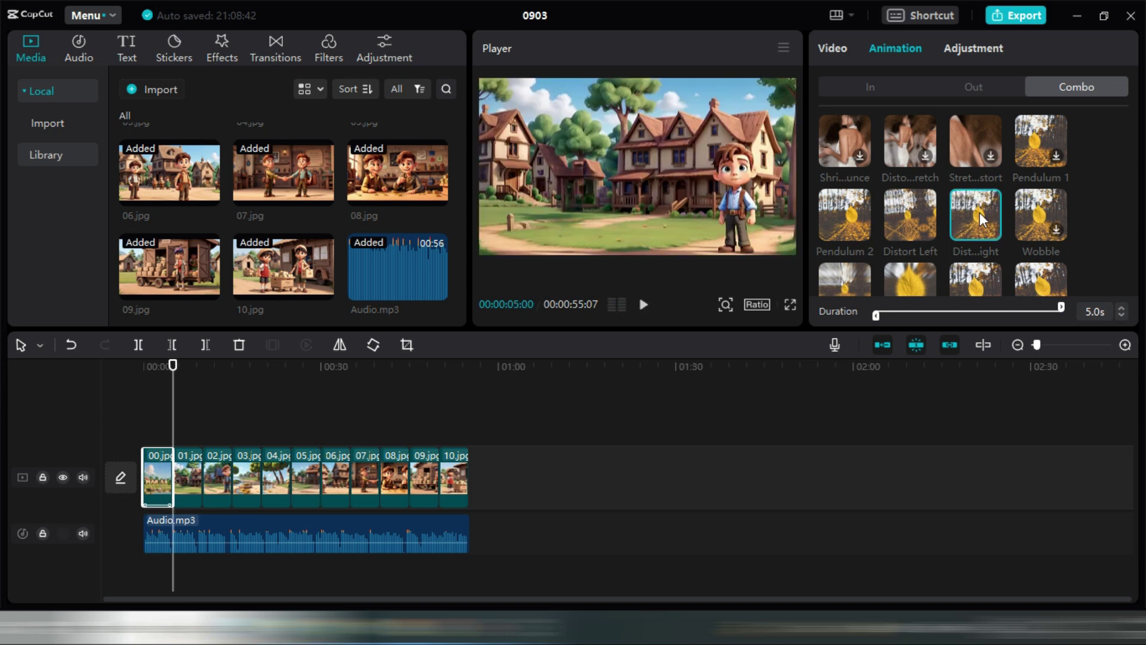
# Apply the Distort Left combo animation to the second clip, 01.jpg
pyautogui.click(195, 490)
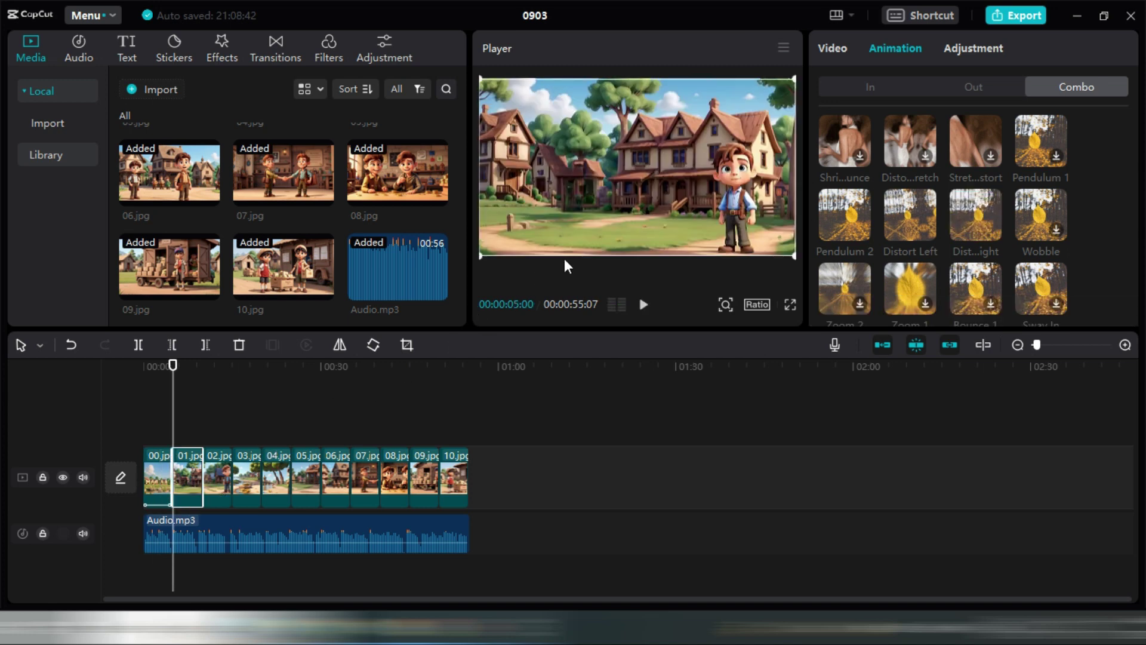
pyautogui.click(913, 214)
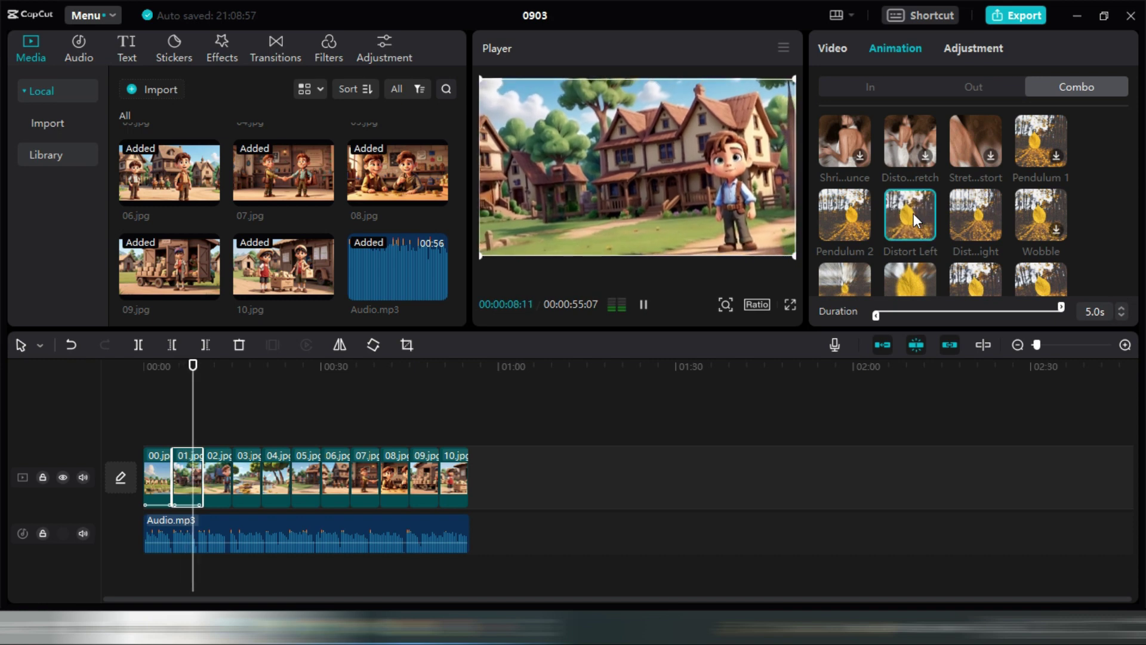
pyautogui.click(285, 46)
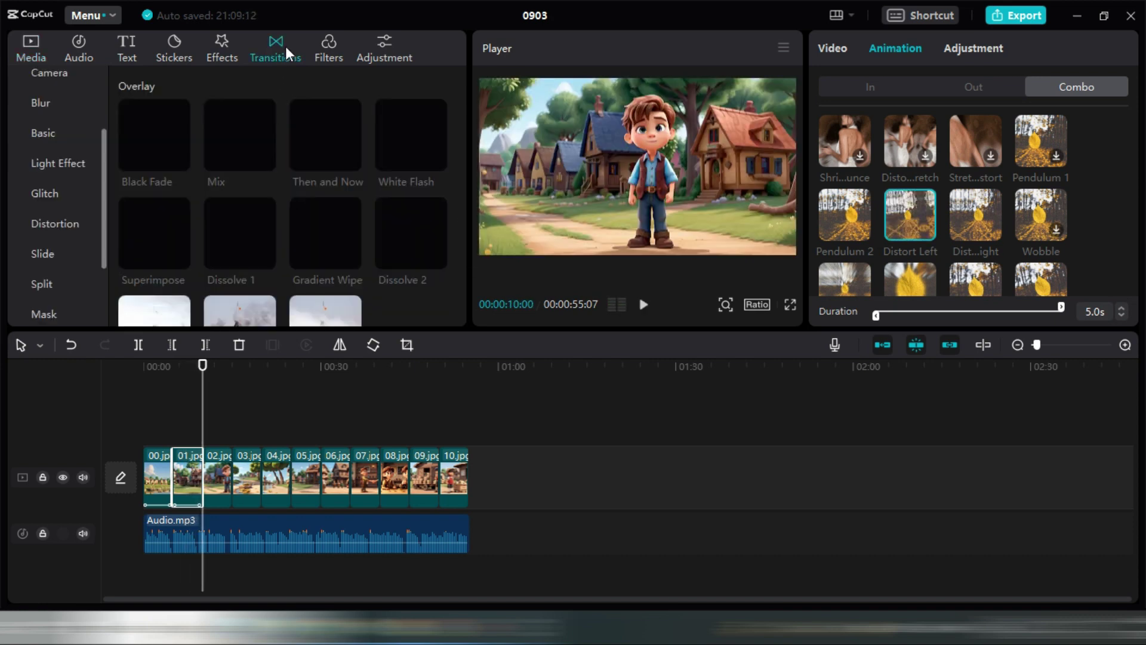
# Add the Circle 1 mask transition between 00.jpg and 01.jpg, accepting duplicate frames
pyautogui.click(43, 315)
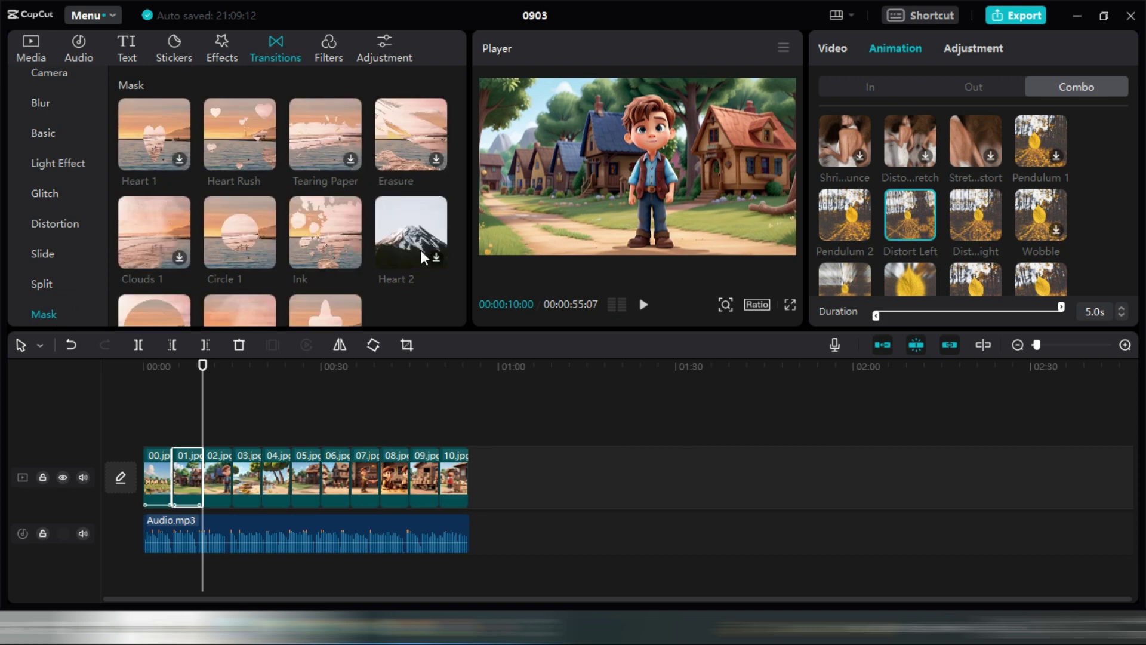
pyautogui.scroll(-2, 421, 250)
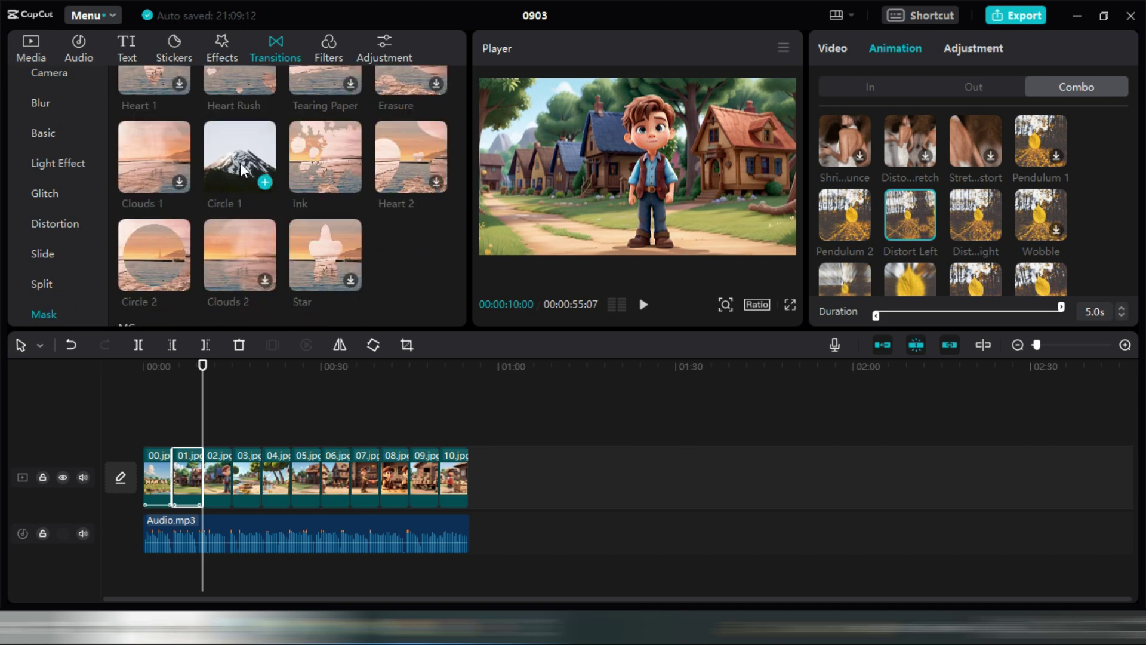
pyautogui.click(157, 492)
pyautogui.click(266, 184)
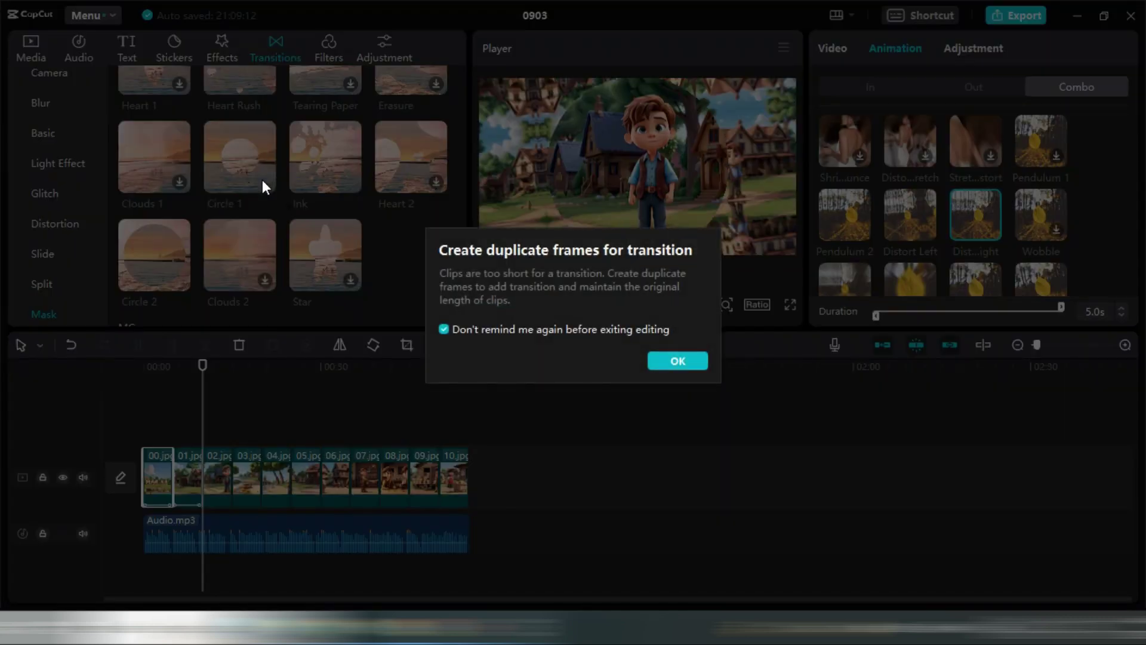
pyautogui.click(669, 359)
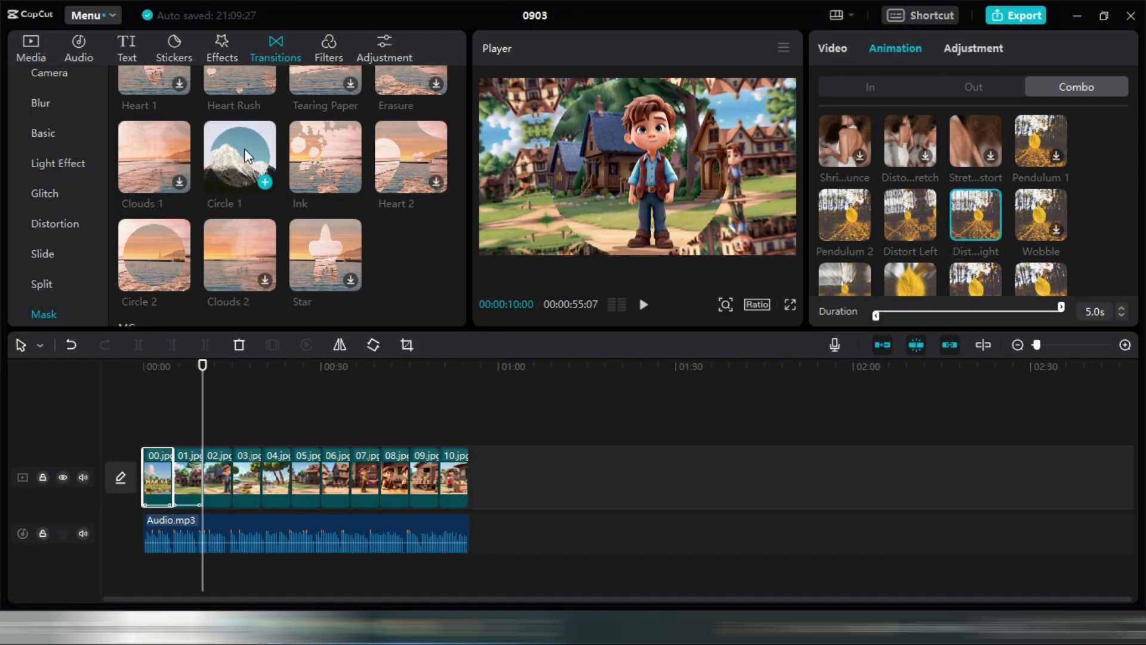
# Try the Clouds 2 transition, then preview Circle 2 on clip 02.jpg
pyautogui.click(273, 232)
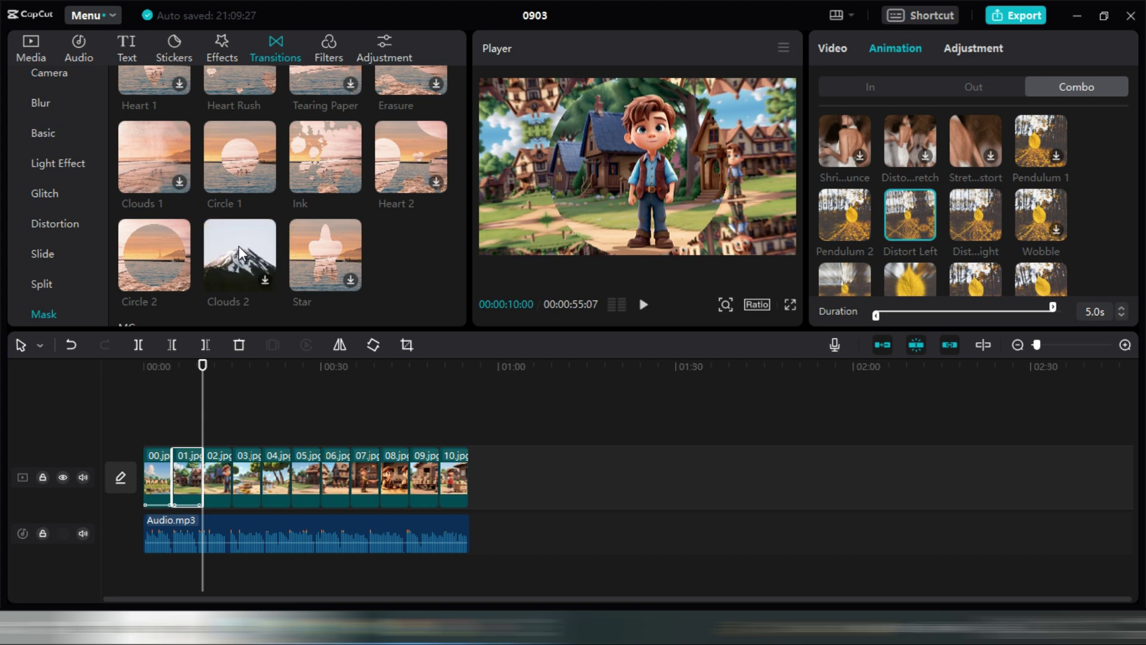
pyautogui.click(225, 486)
pyautogui.click(159, 259)
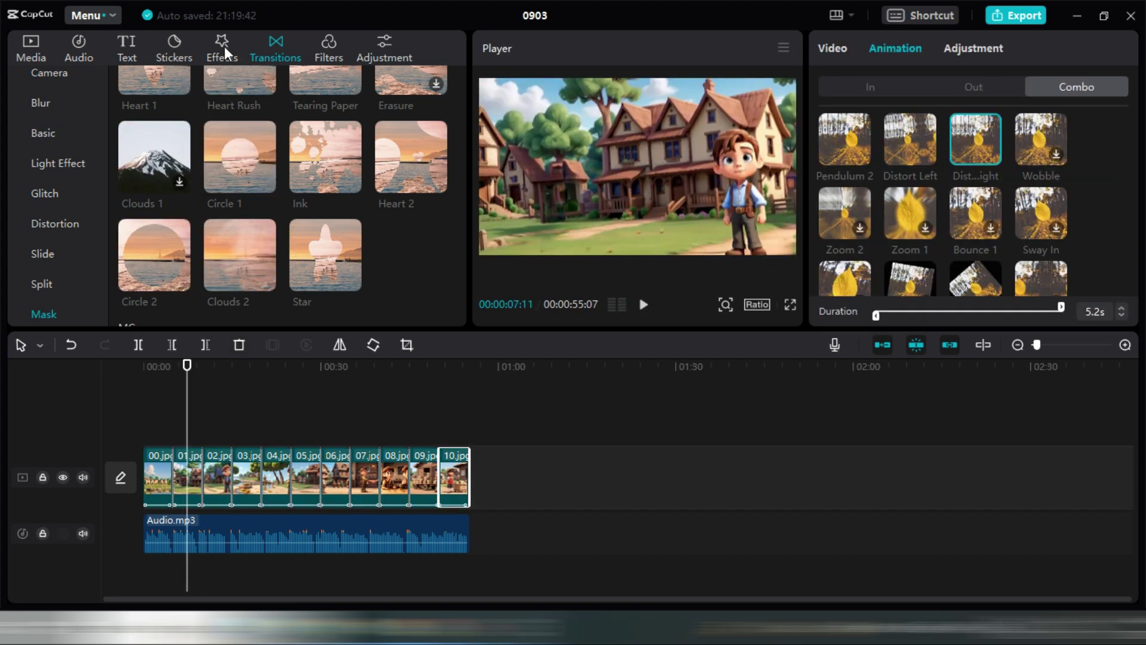
# Add the Mini stars 2 star effect at 00:00 and stretch it to the end of clip 10.jpg
pyautogui.click(223, 46)
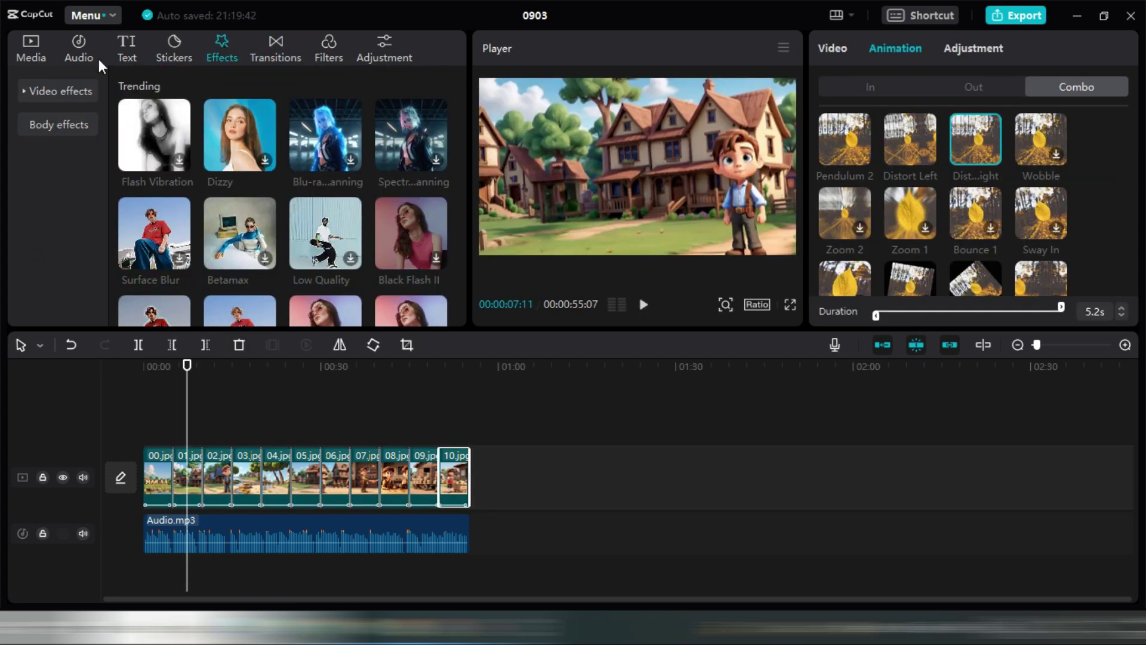
pyautogui.click(25, 91)
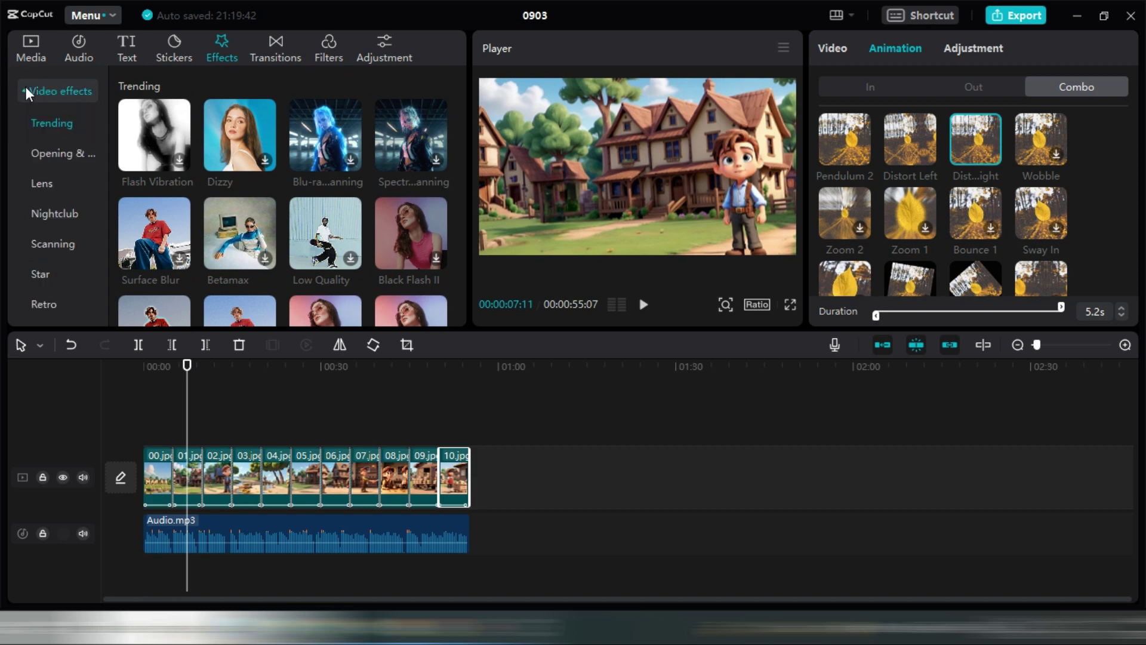
pyautogui.click(42, 272)
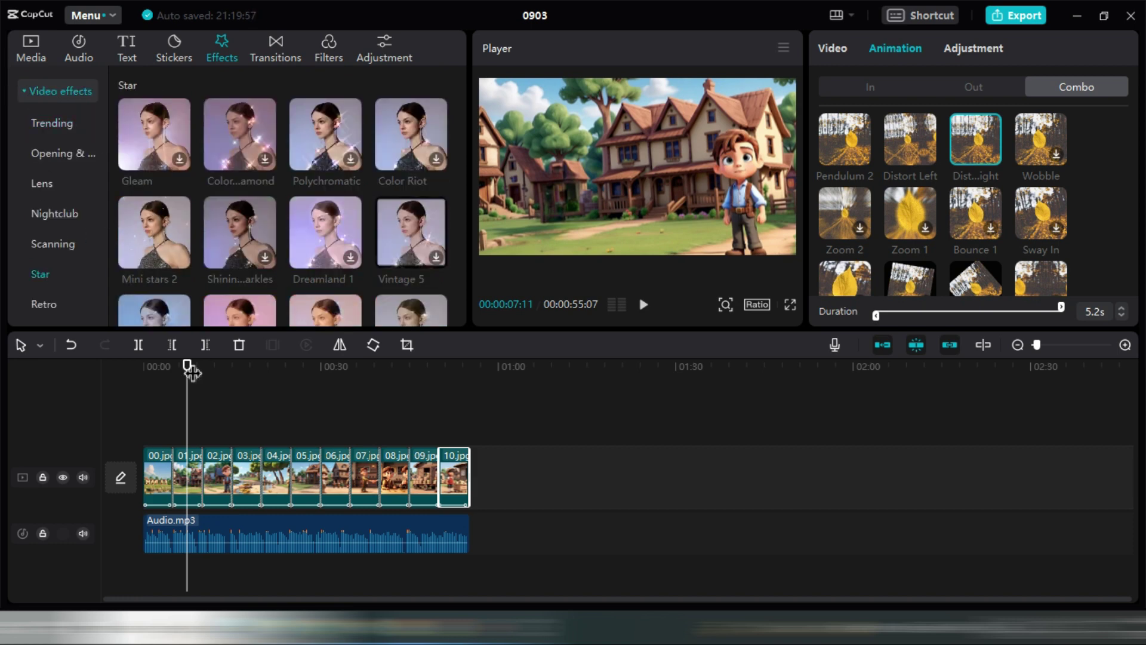
pyautogui.moveTo(187, 366); pyautogui.dragTo(125, 370)
pyautogui.click(180, 258)
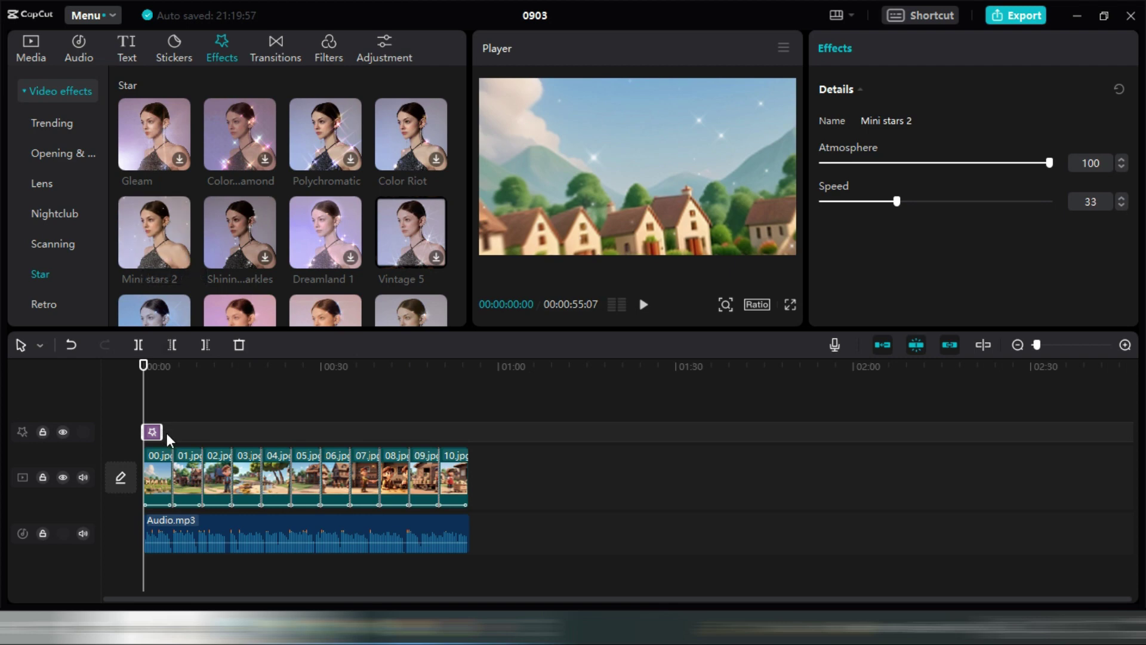
pyautogui.moveTo(165, 434); pyautogui.dragTo(465, 444)
pyautogui.click(472, 479)
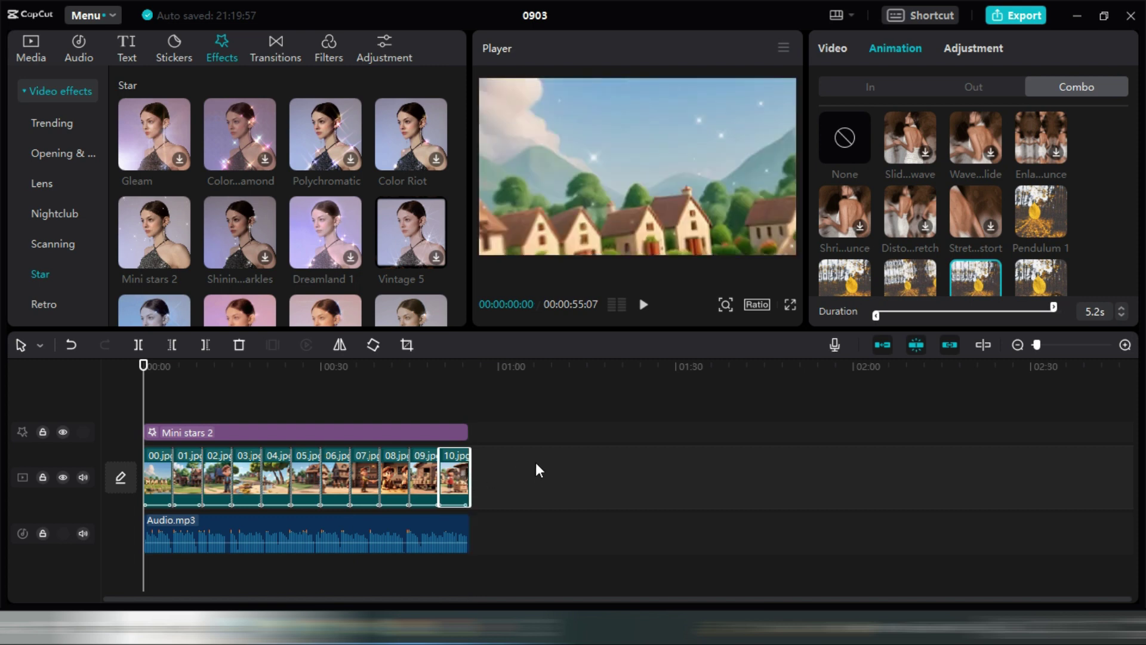
pyautogui.click(127, 48)
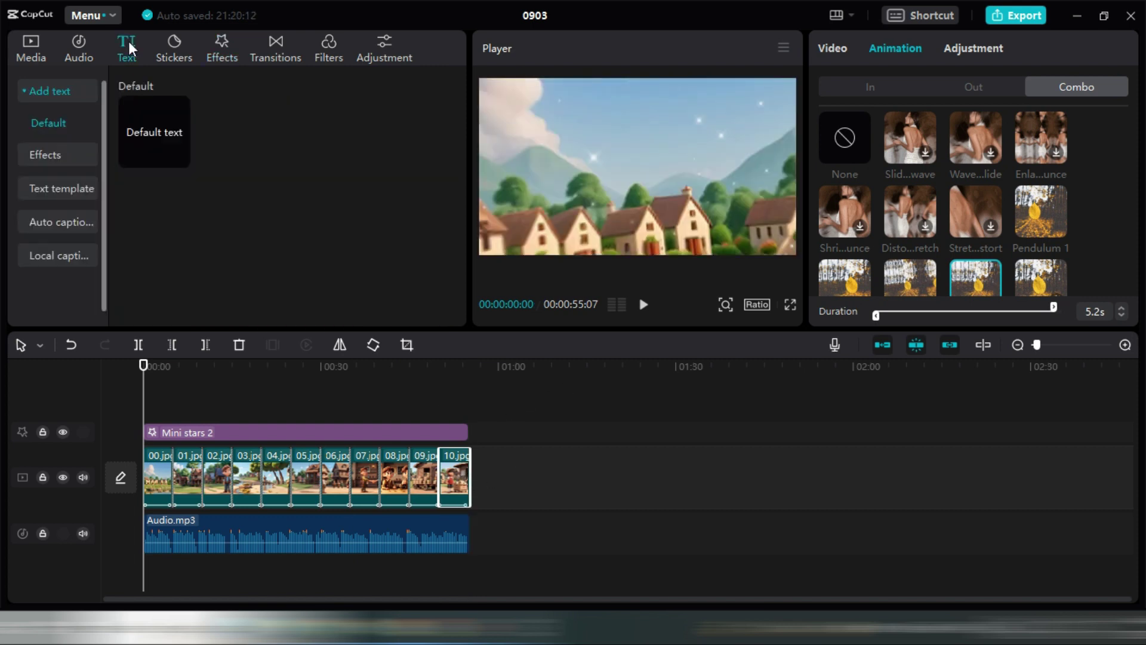
# Auto-generate English captions from the voiceover and apply a preset caption style to them
pyautogui.click(57, 222)
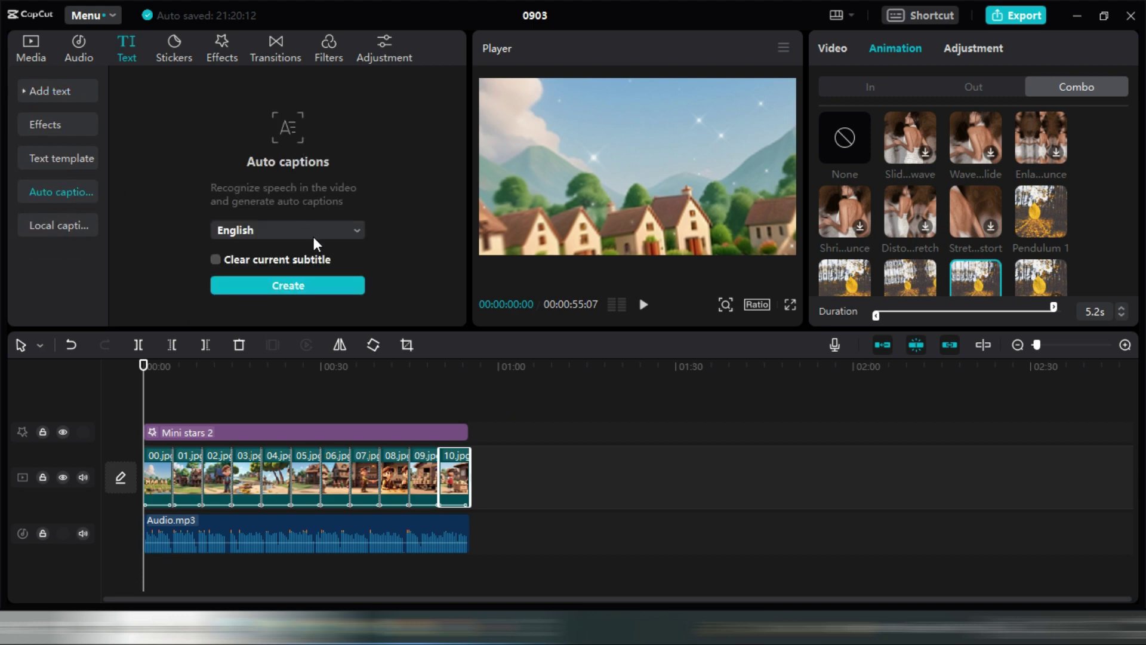
pyautogui.click(320, 288)
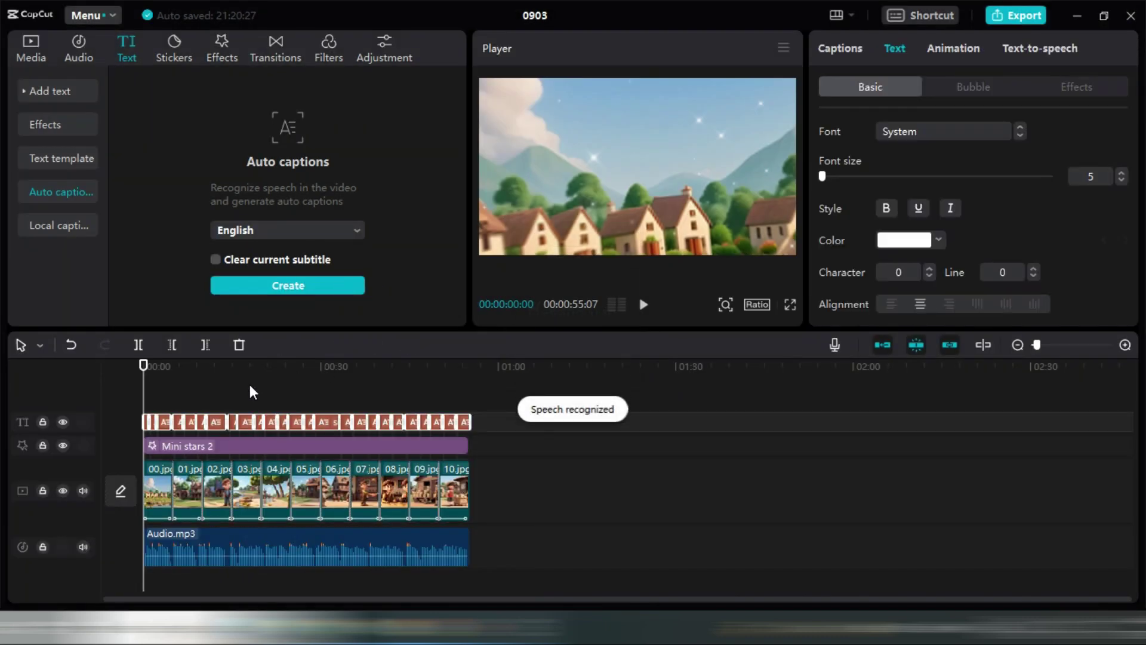
pyautogui.click(183, 366)
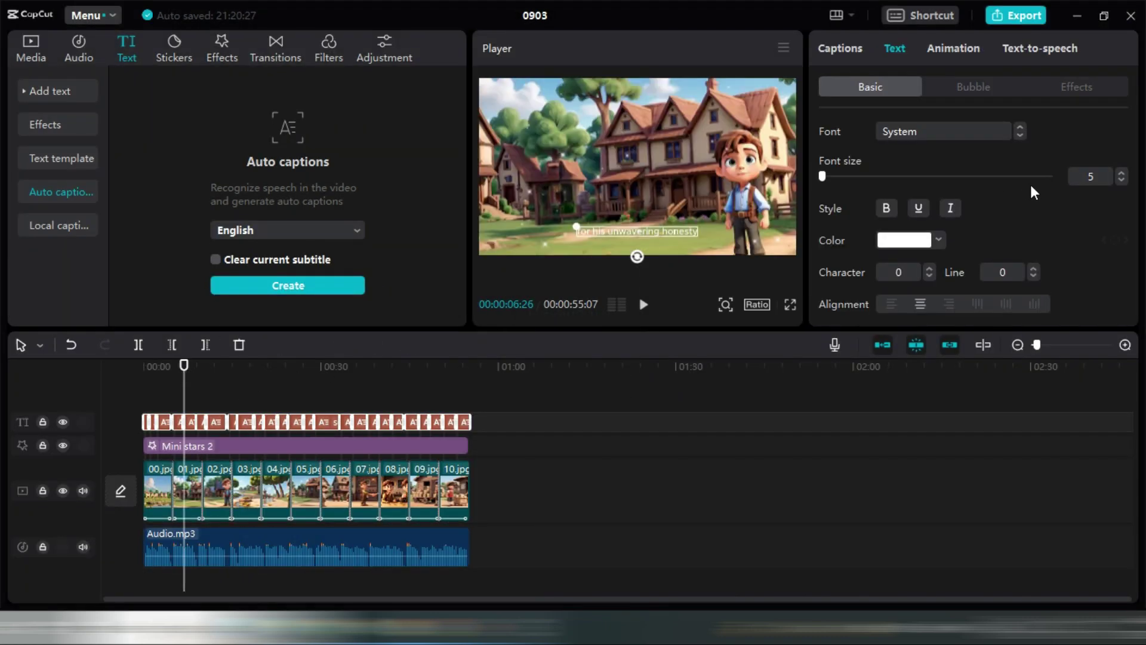
pyautogui.scroll(-2, 1099, 133)
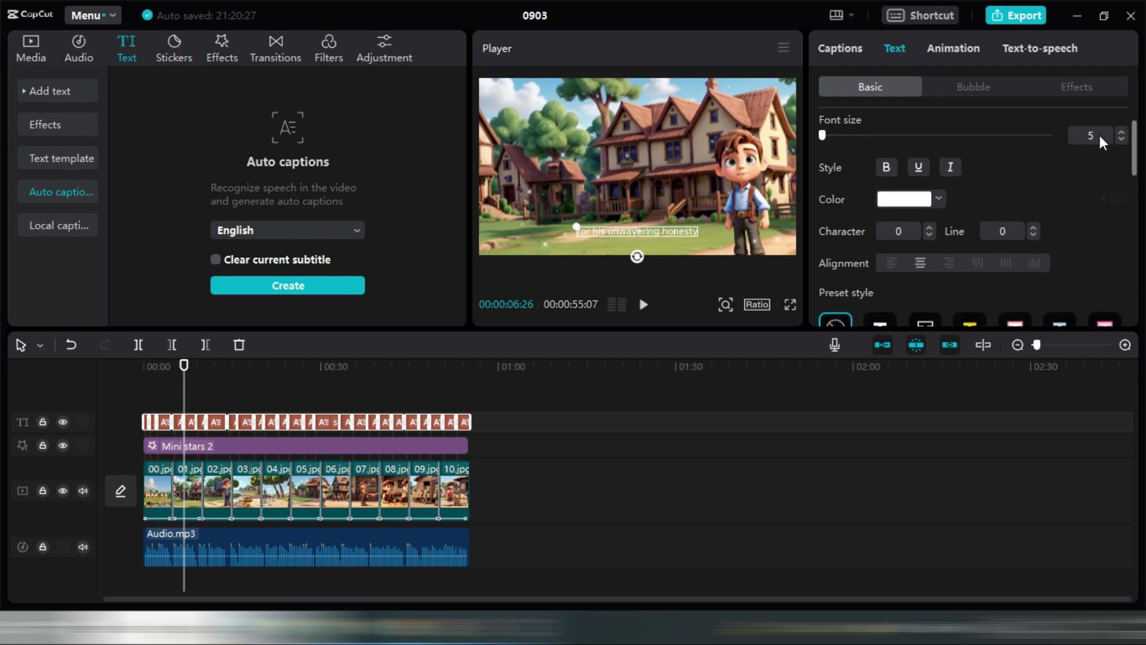
pyautogui.moveTo(1136, 150); pyautogui.dragTo(1136, 180)
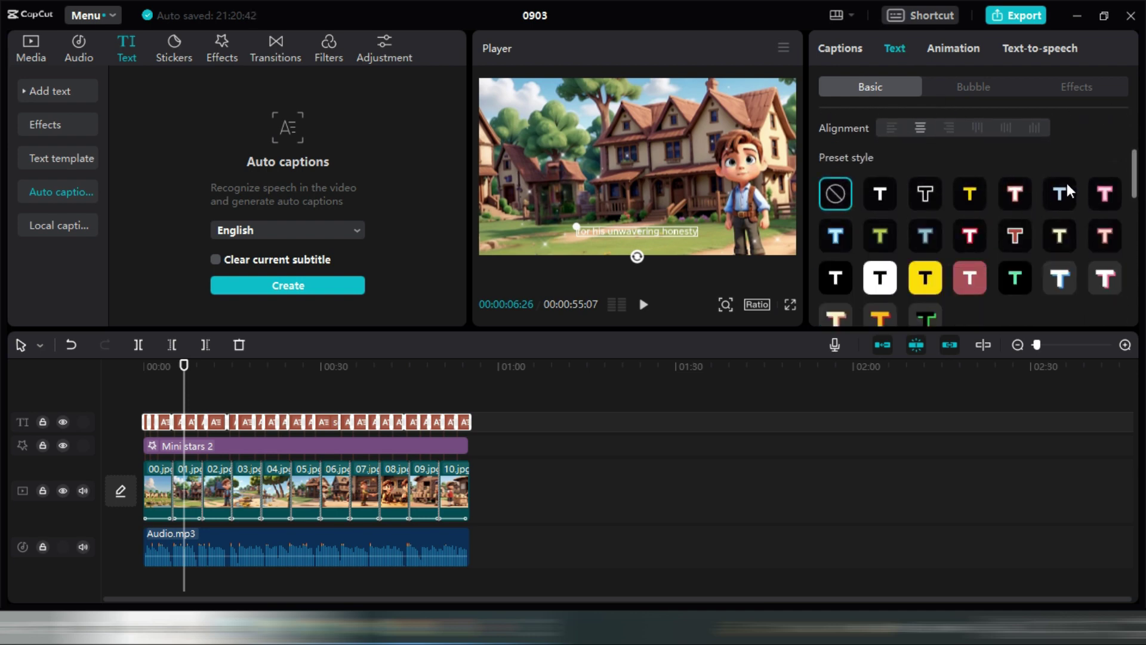
pyautogui.click(1064, 195)
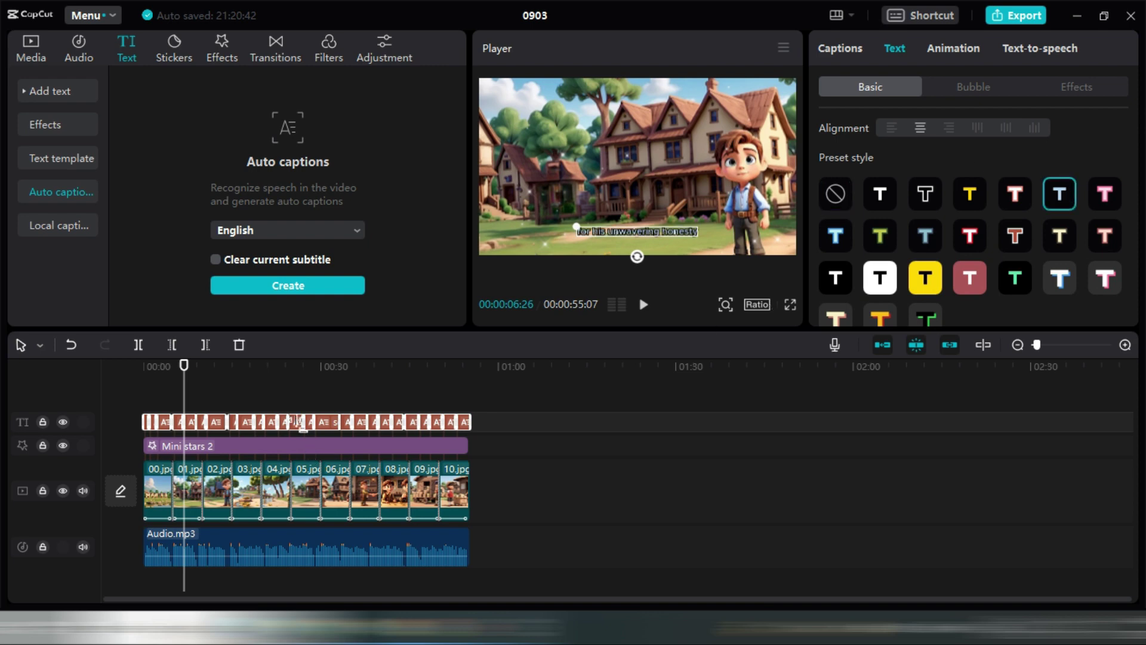
pyautogui.moveTo(189, 373); pyautogui.dragTo(136, 375)
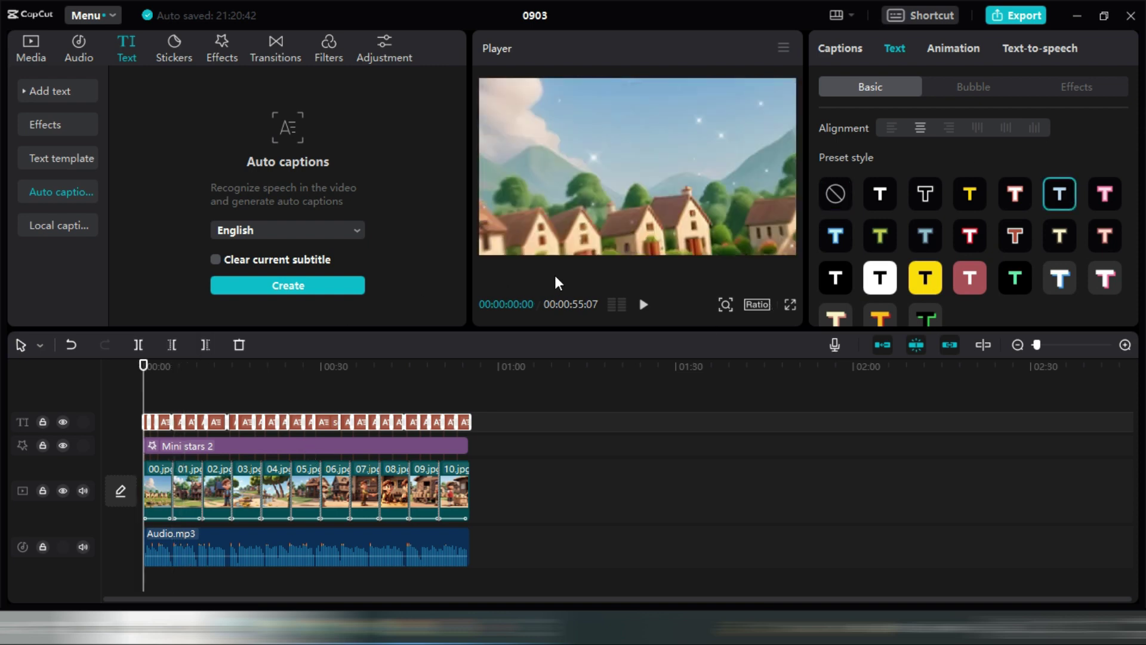
# Play the video full screen, then bring up Export settings: 1080P, H.264 mp4, 30fps
pyautogui.click(790, 305)
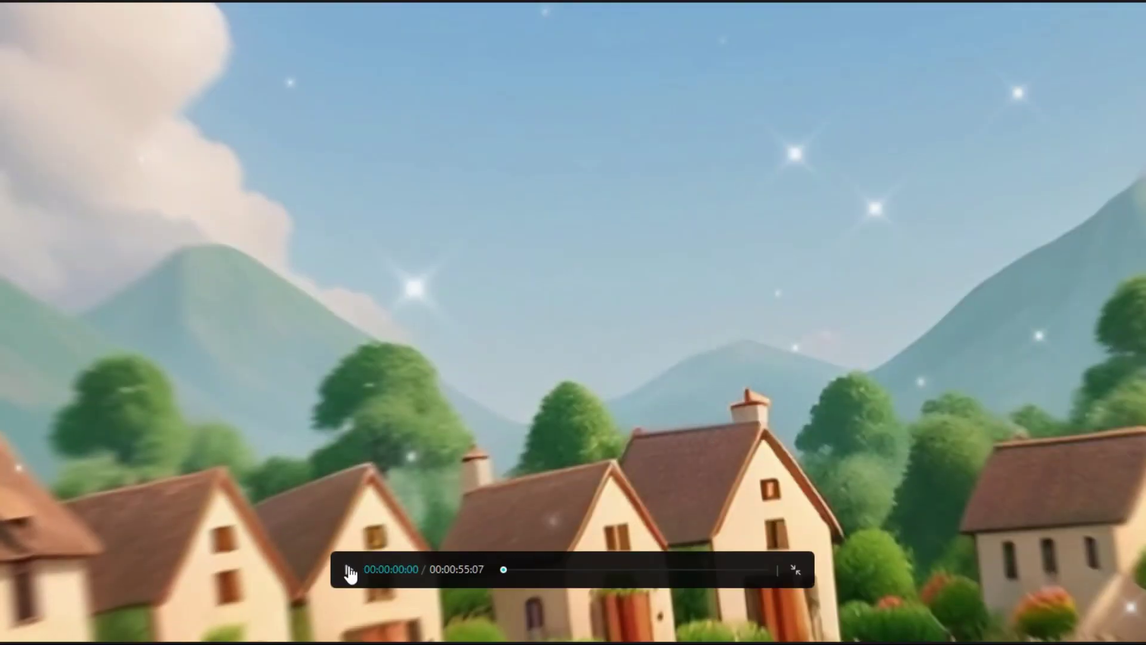
pyautogui.click(349, 572)
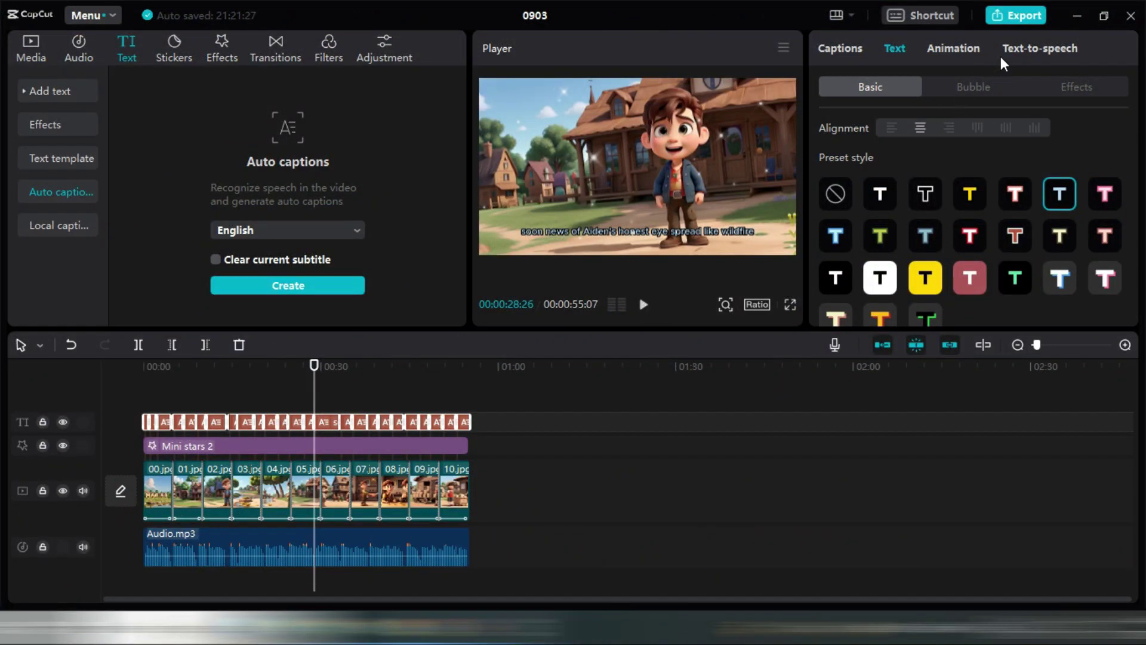
pyautogui.click(1023, 20)
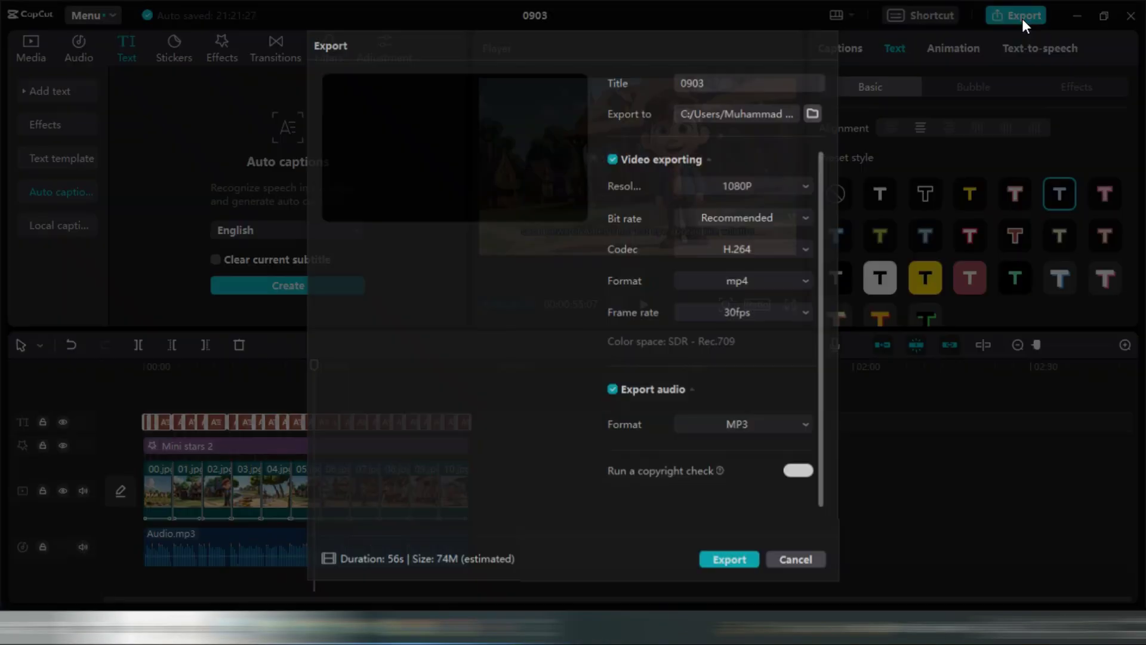